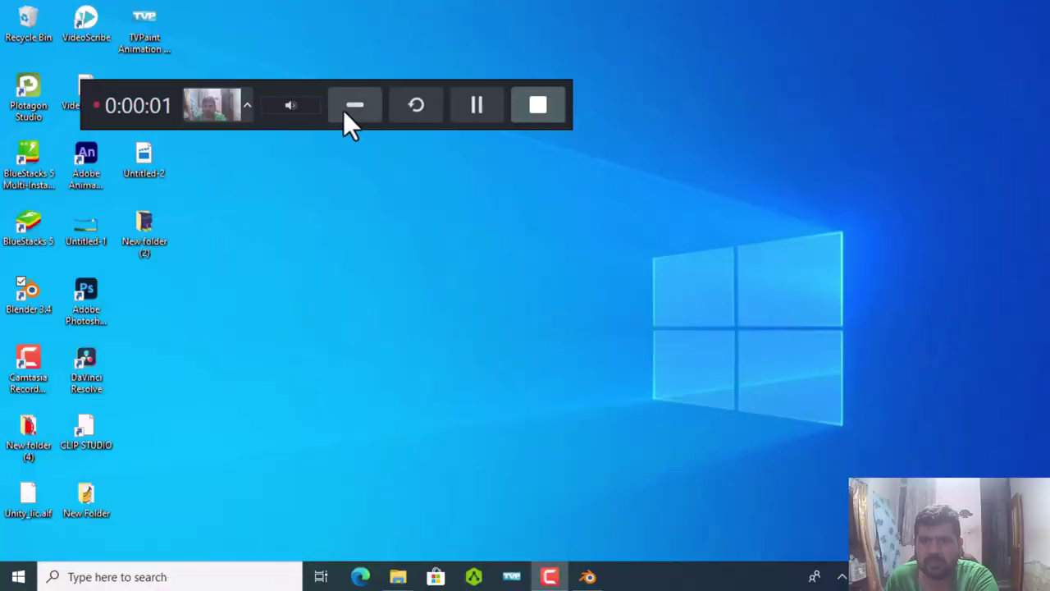
Restore the Blender window showing the scene with the CityAssets - Bus object and Light
left_click(351, 108)
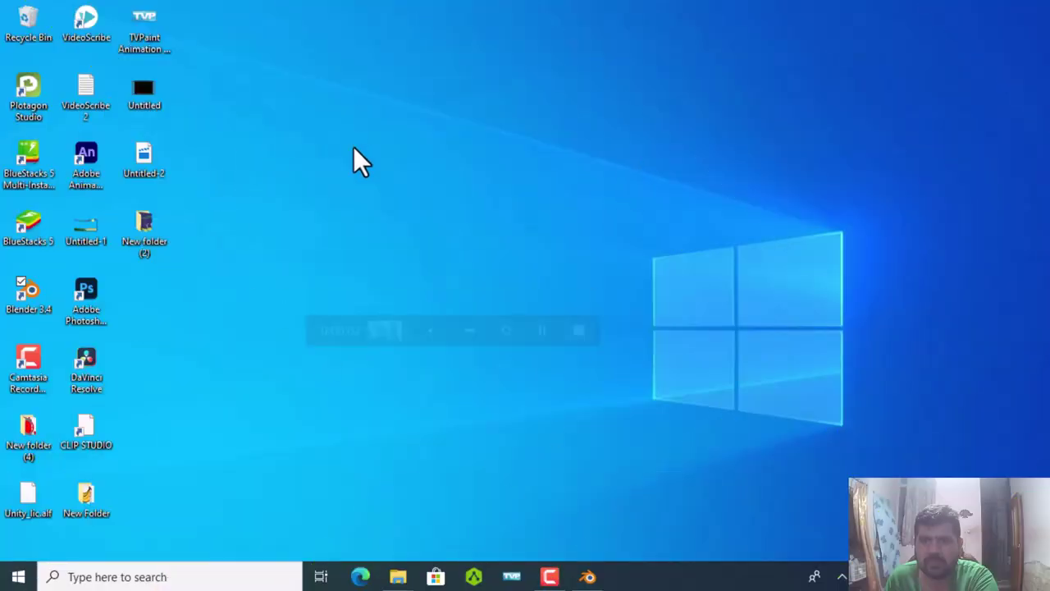
left_click(587, 576)
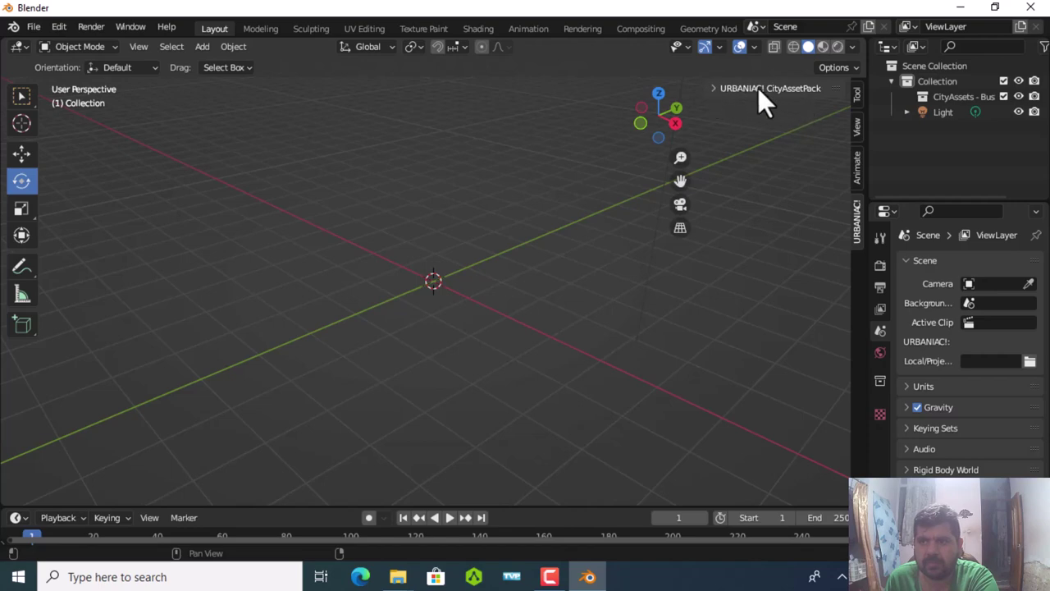
Expand the URBANIAC! CityAssetPack panel and browse Buildings, Elevated Highway, Gas Station kitbash and Awnings categories
left_click(713, 88)
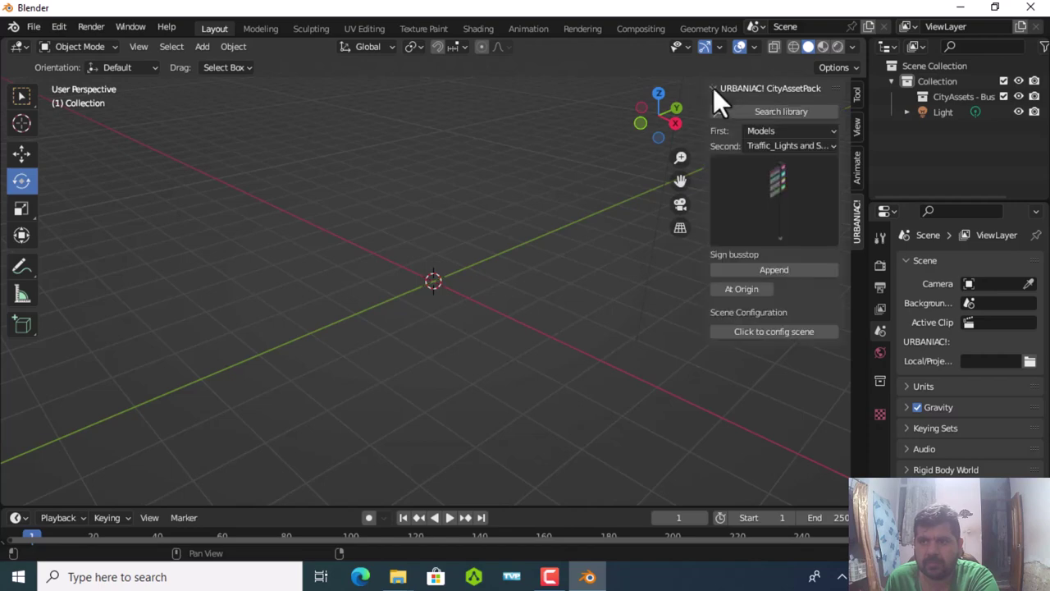
left_click(768, 144)
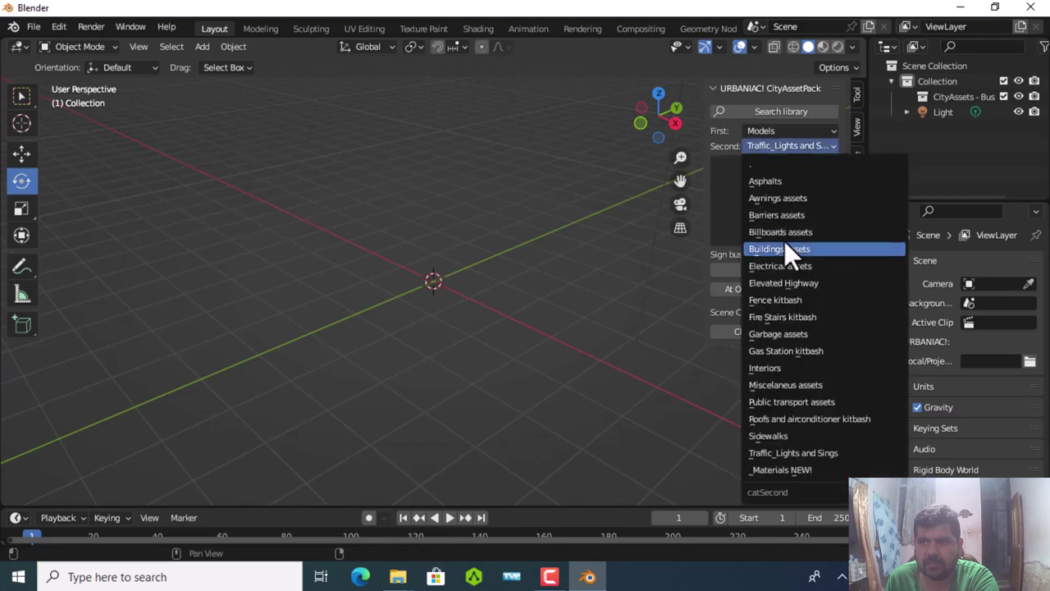
left_click(784, 248)
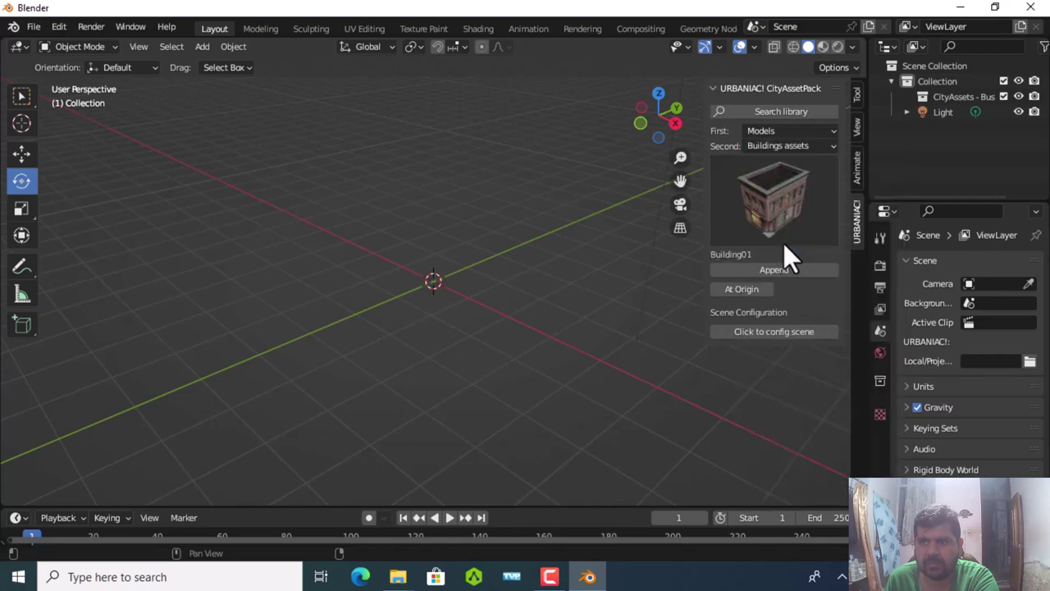
left_click(767, 143)
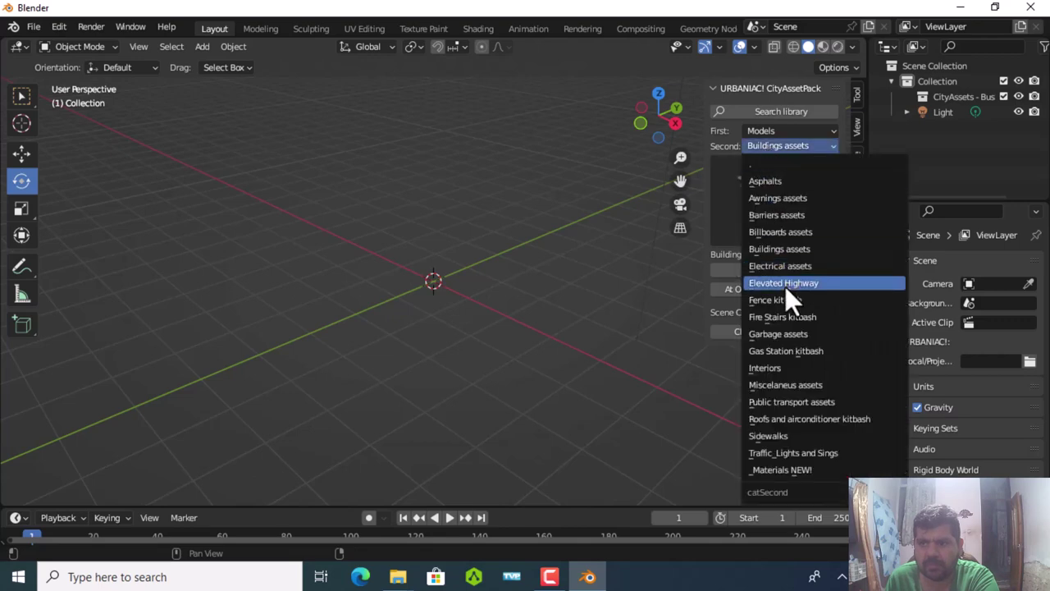
left_click(783, 285)
left_click(765, 147)
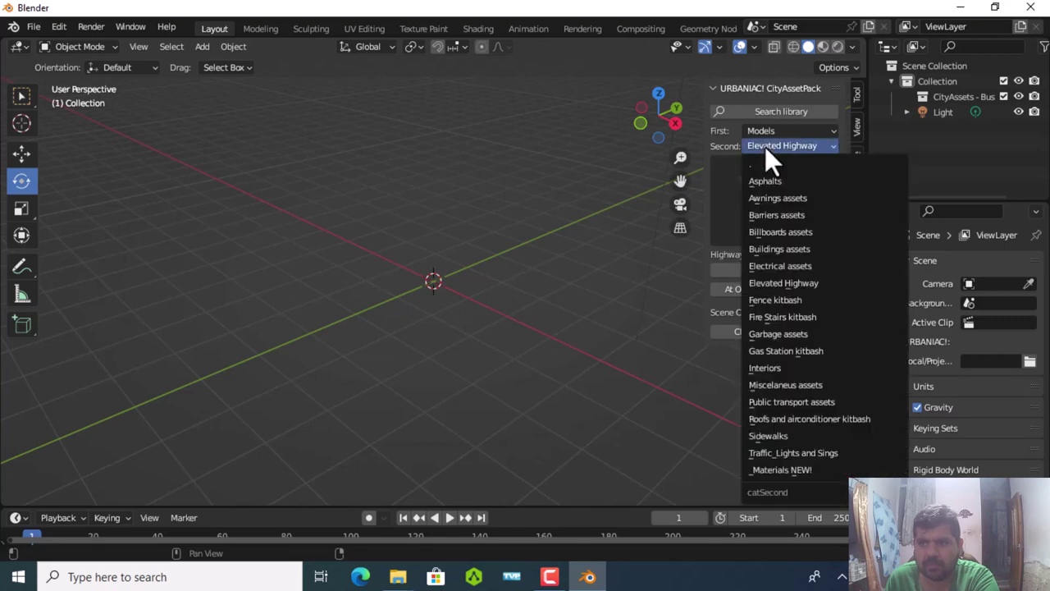
left_click(778, 353)
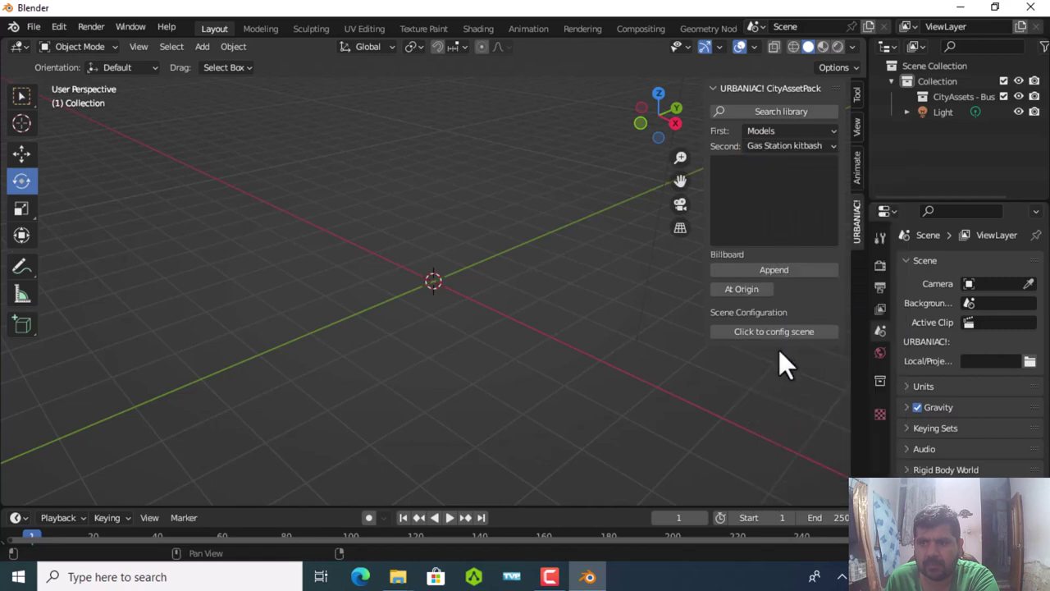
left_click(760, 143)
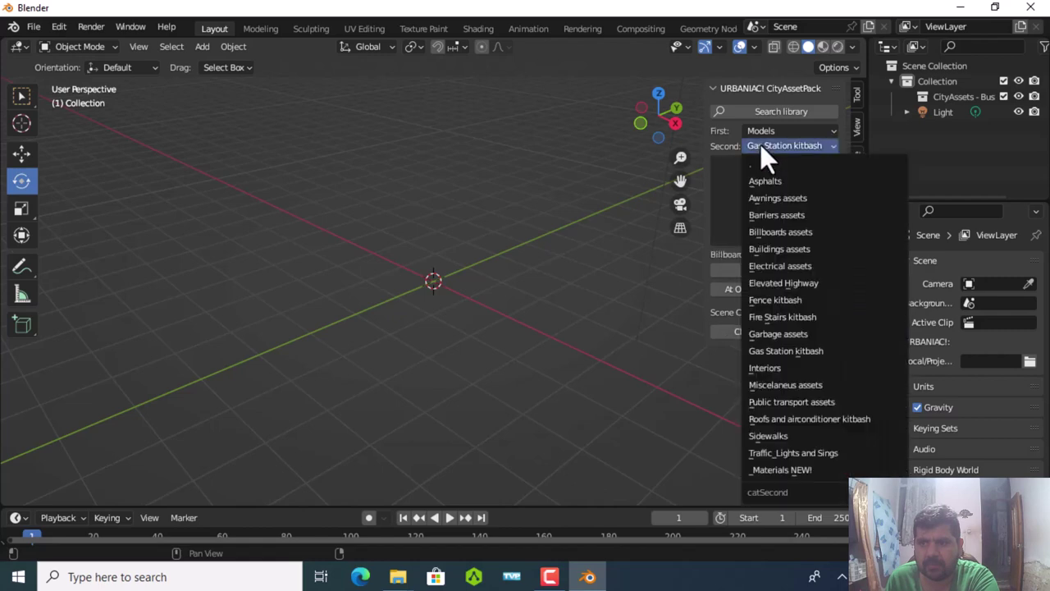
left_click(780, 201)
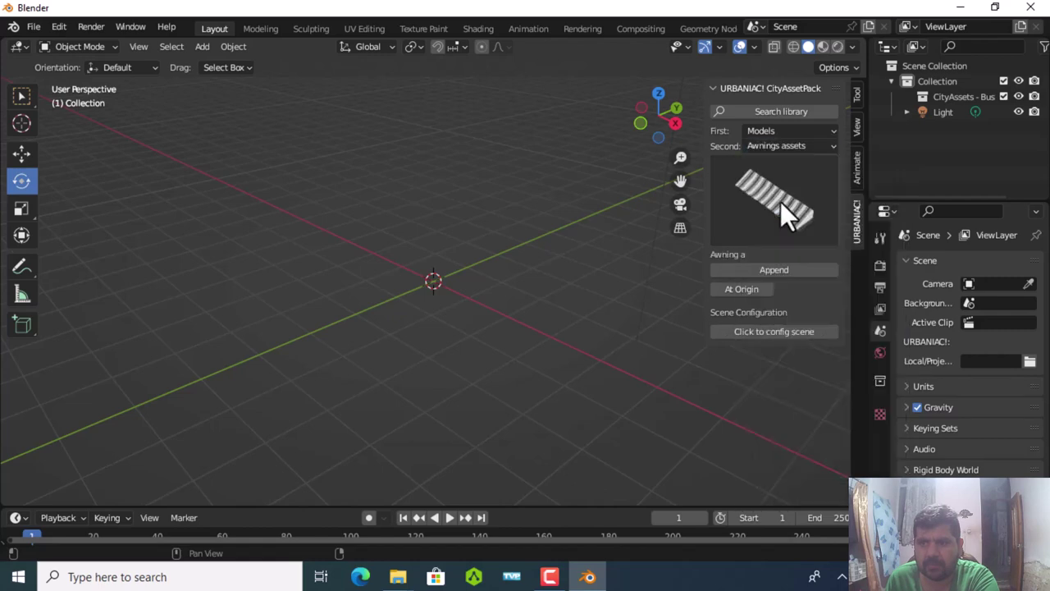
Preview the Barriers and Billboards categories, then append Building01 from Buildings assets
left_click(779, 146)
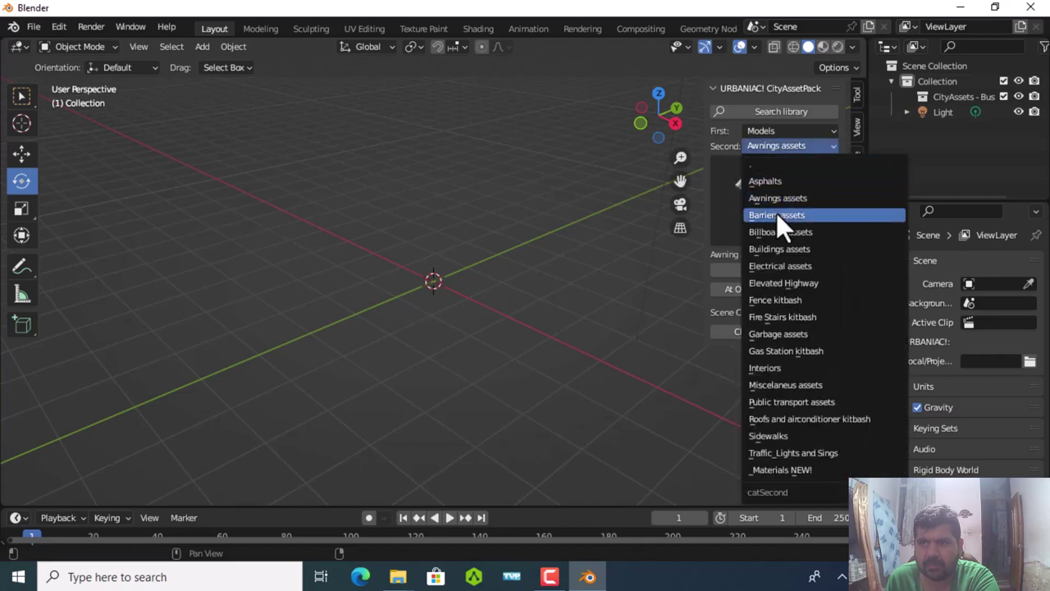
left_click(776, 213)
left_click(786, 146)
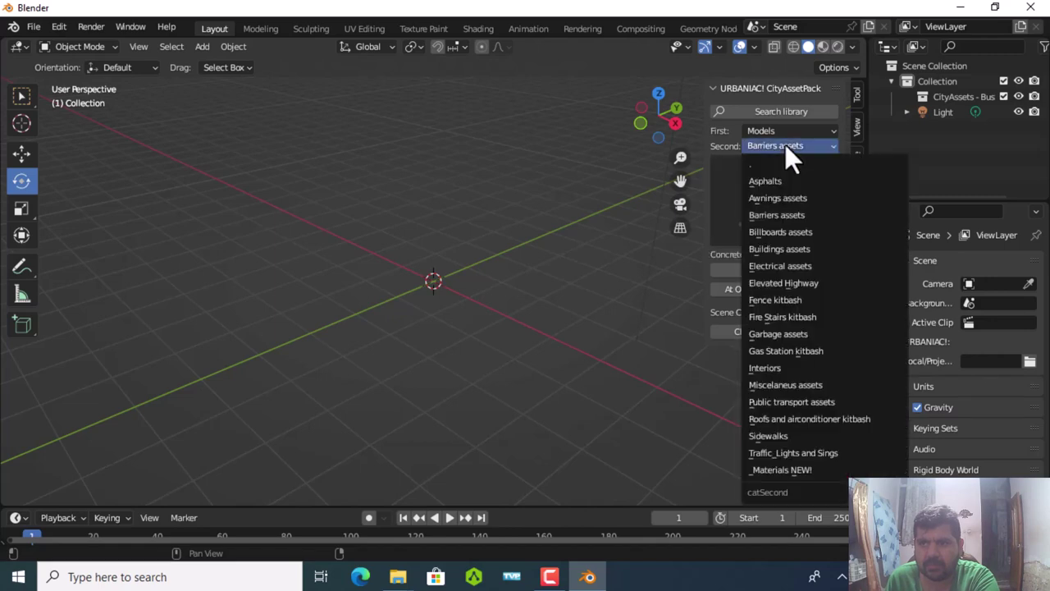
left_click(776, 230)
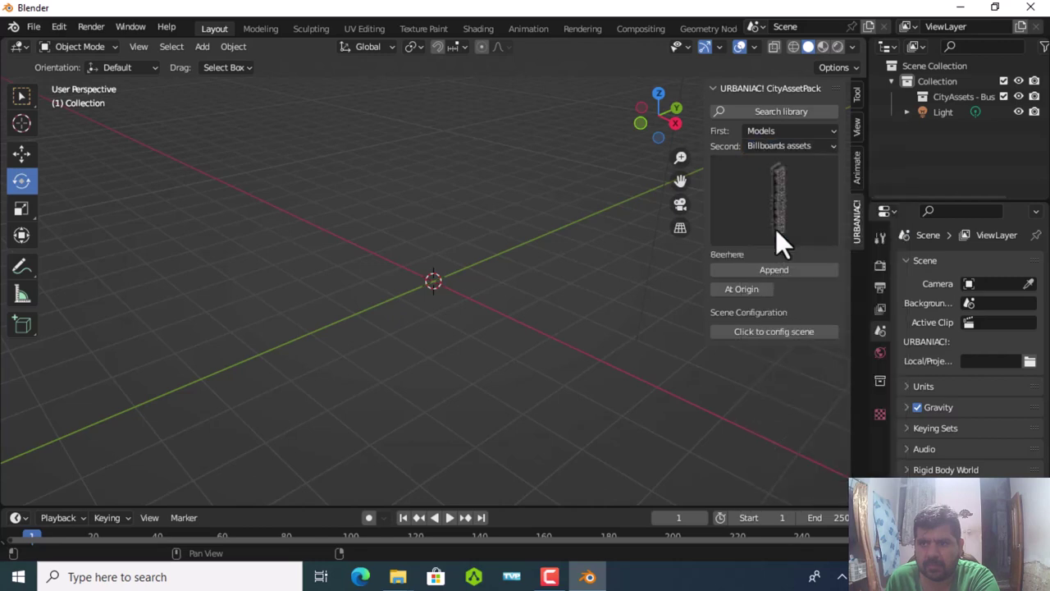
left_click(783, 147)
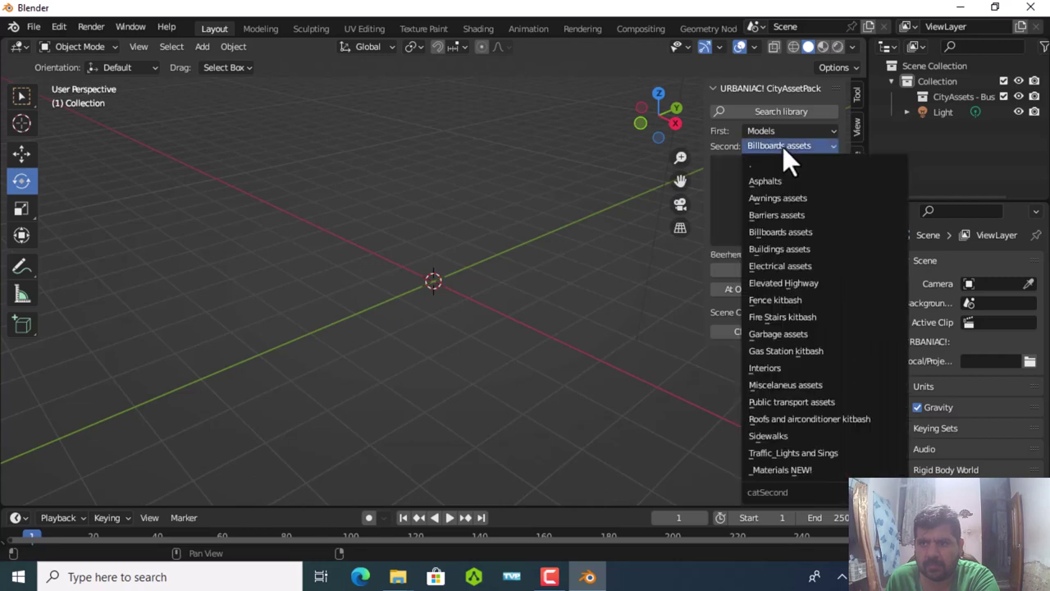
left_click(777, 250)
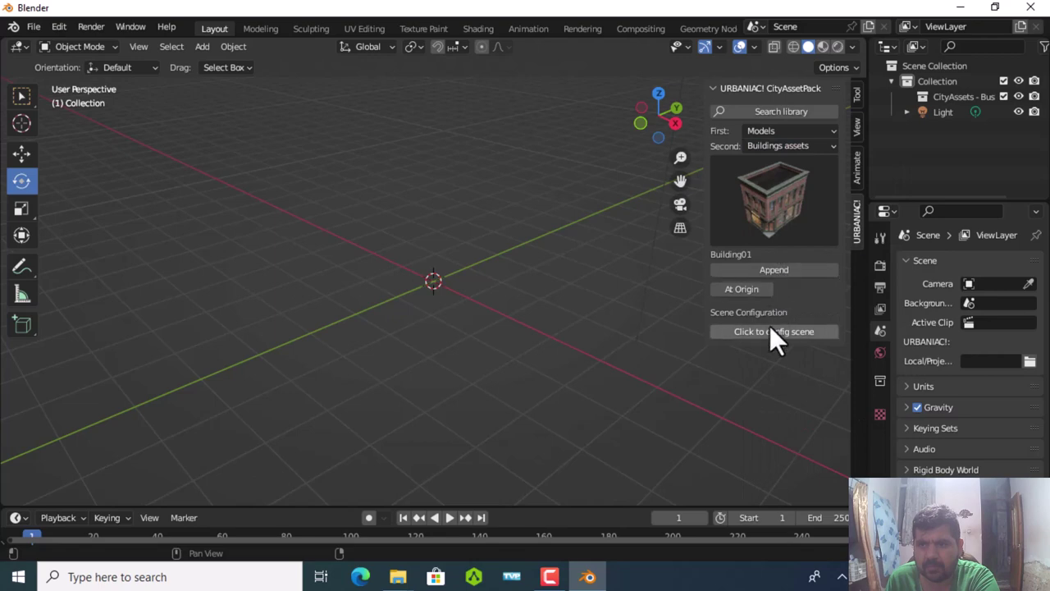
left_click(767, 267)
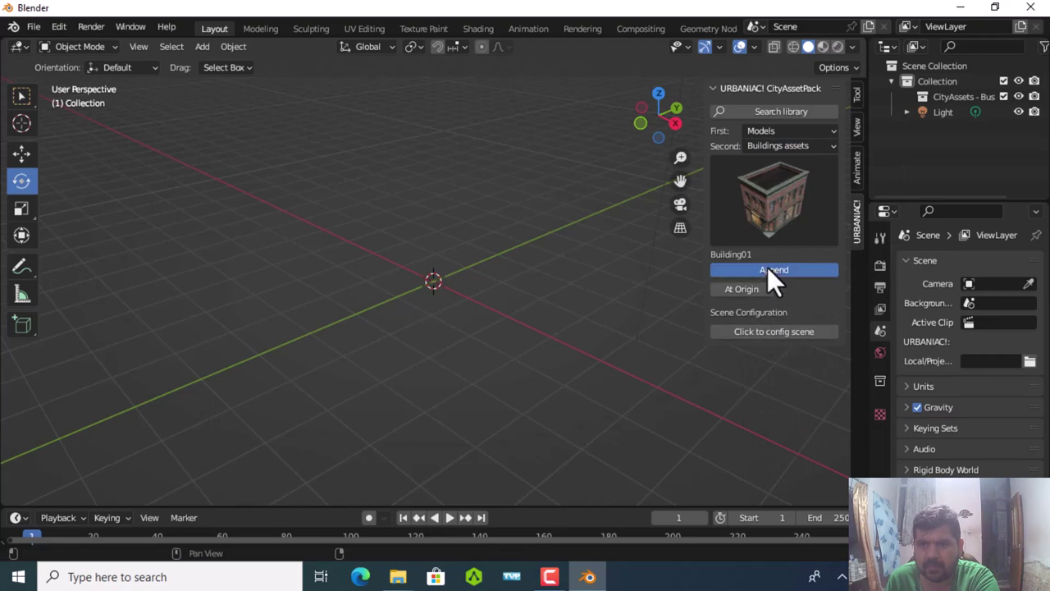
Zoom and pan so the whole Building01 red brick building is centered in the viewport
scroll(666, 247, "down", 3)
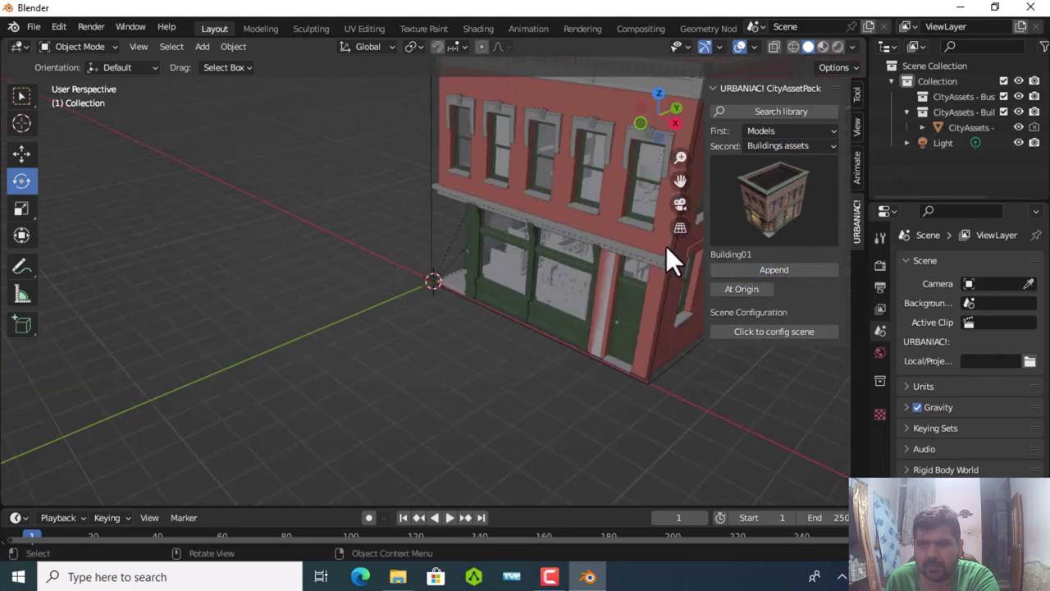
scroll(666, 246, "down", 2)
scroll(666, 246, "up", 1)
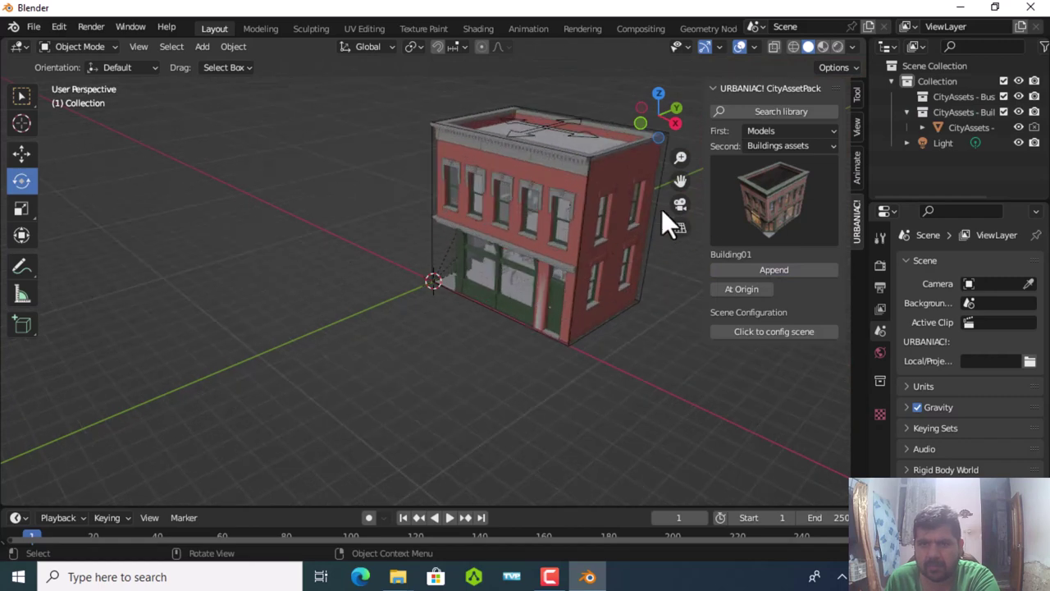
mouse_move(681, 174)
left_mouse_down()
mouse_move(682, 164)
mouse_move(673, 197)
left_mouse_up()
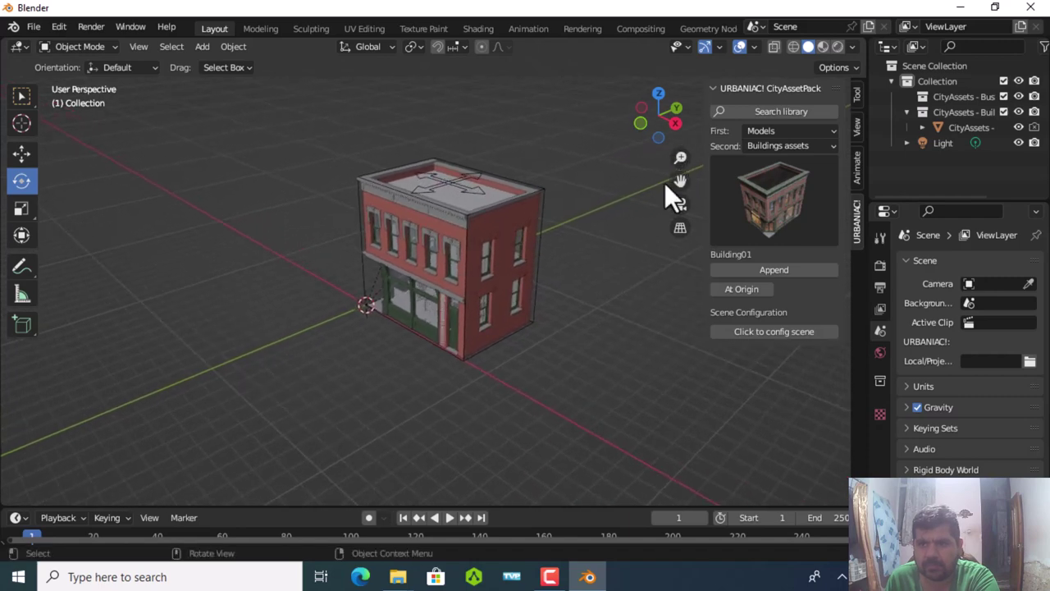
scroll(487, 213, "up", 2)
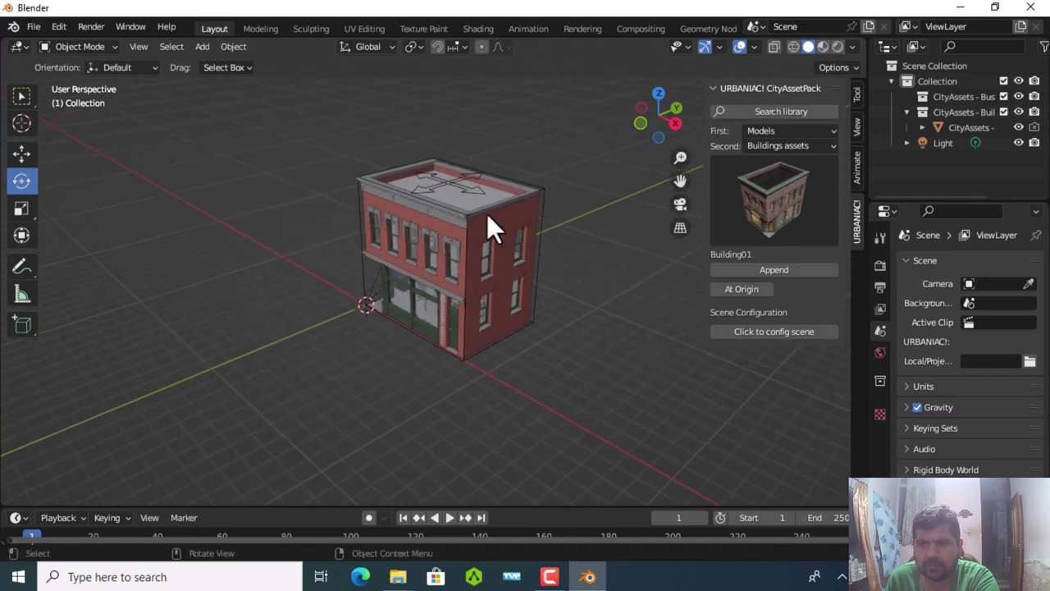
Select then deselect the building, confirm Object Mode, and reopen the asset category list
left_click(482, 170)
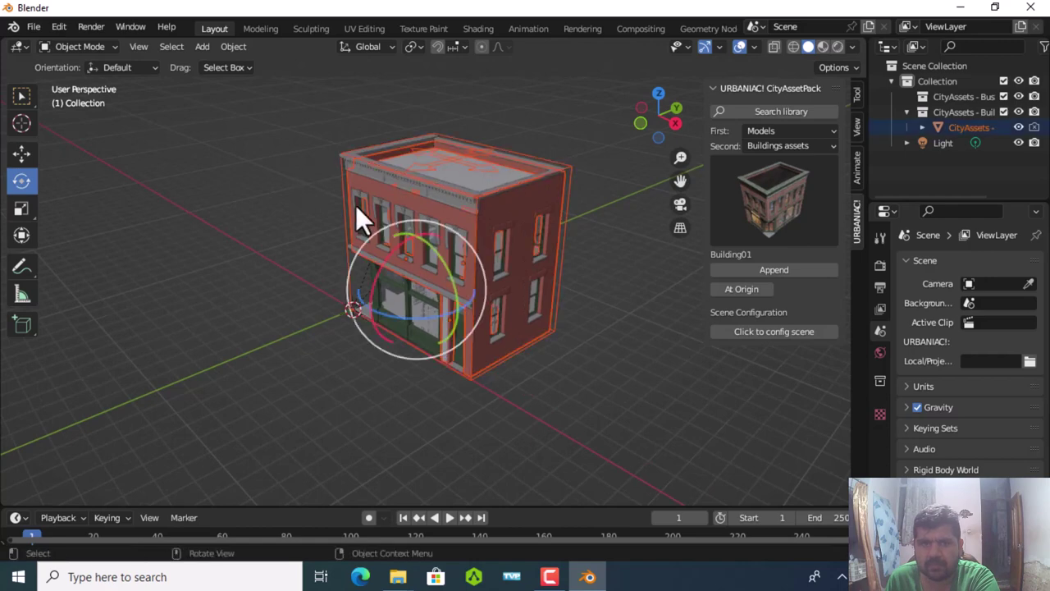
left_click(251, 285)
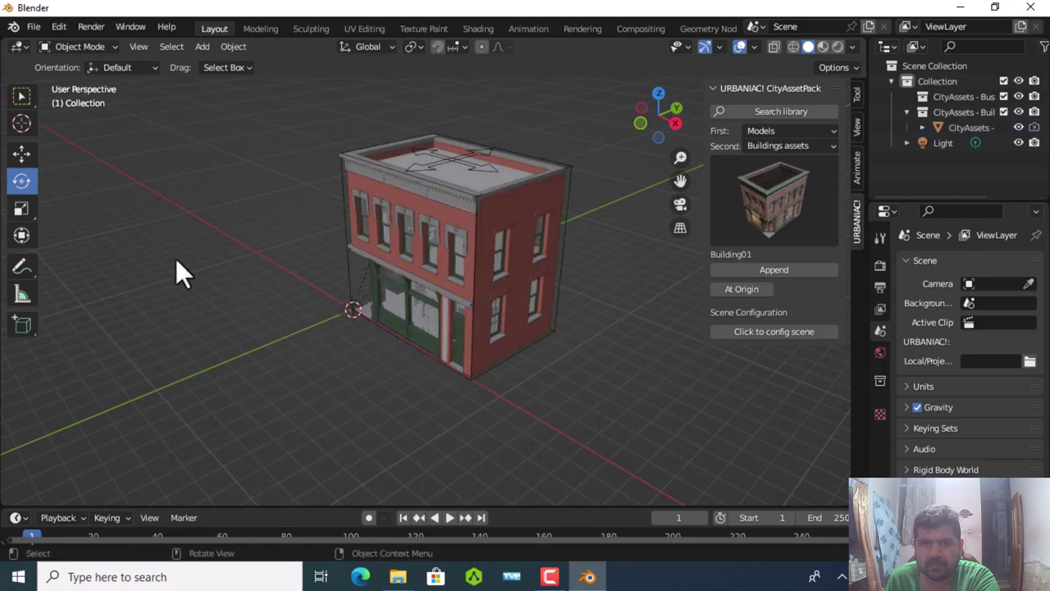
left_click(64, 48)
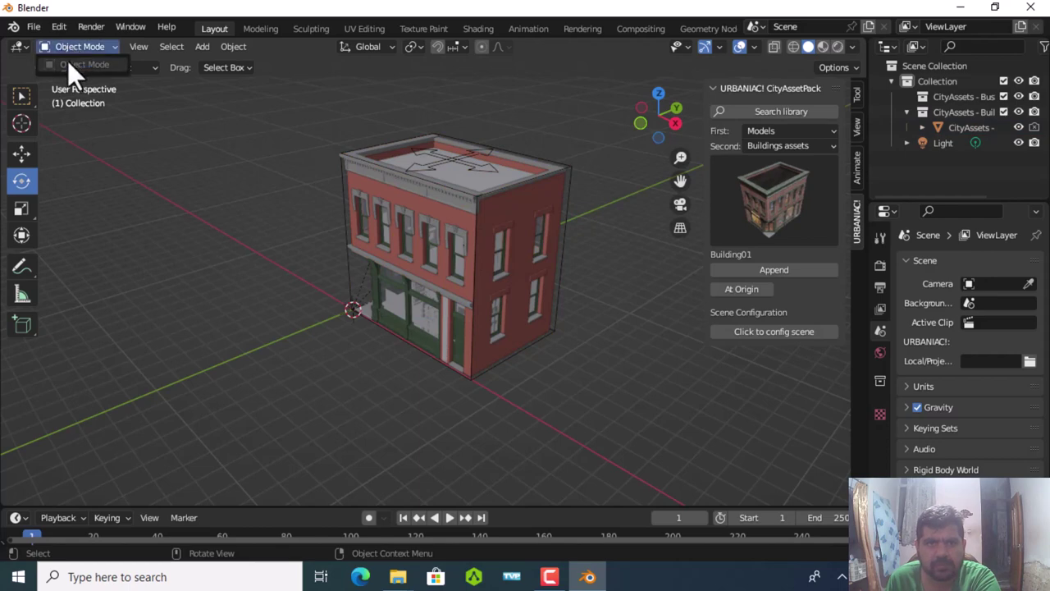
left_click(70, 64)
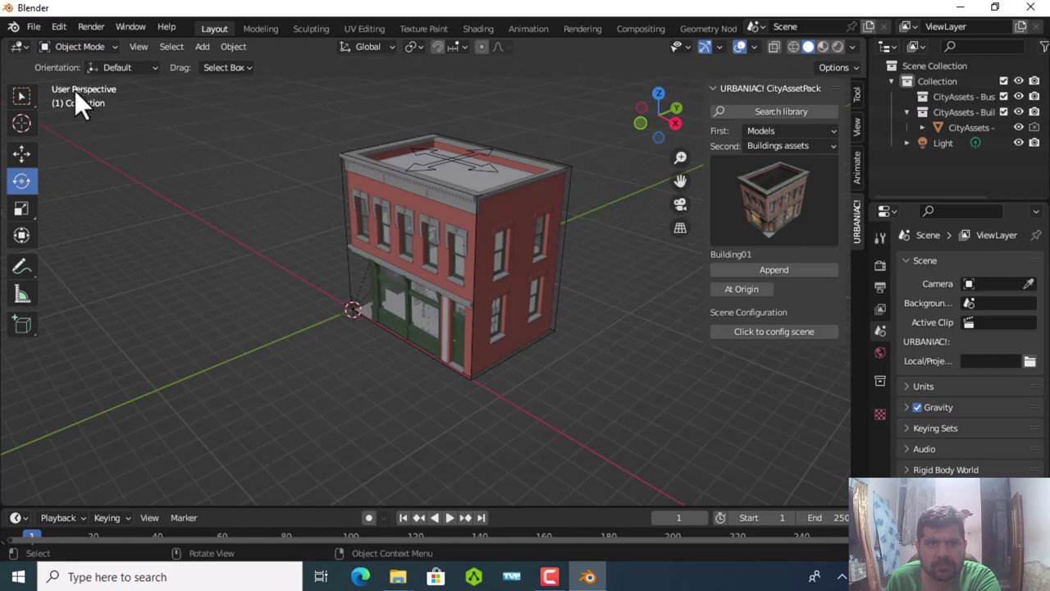
left_click(765, 147)
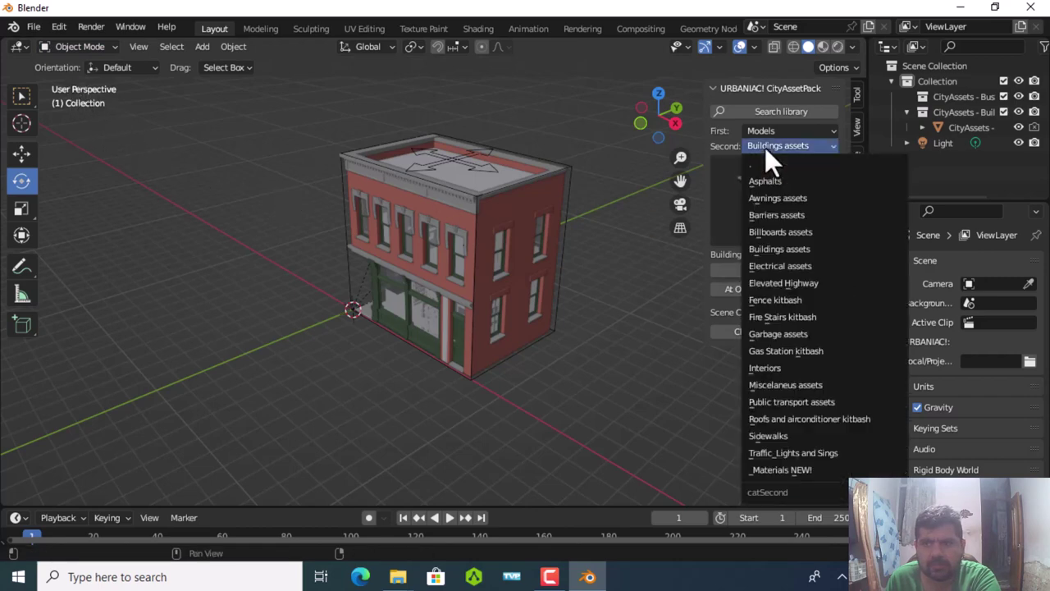
Append Electric fuse clean from the Electrical assets category
left_click(784, 270)
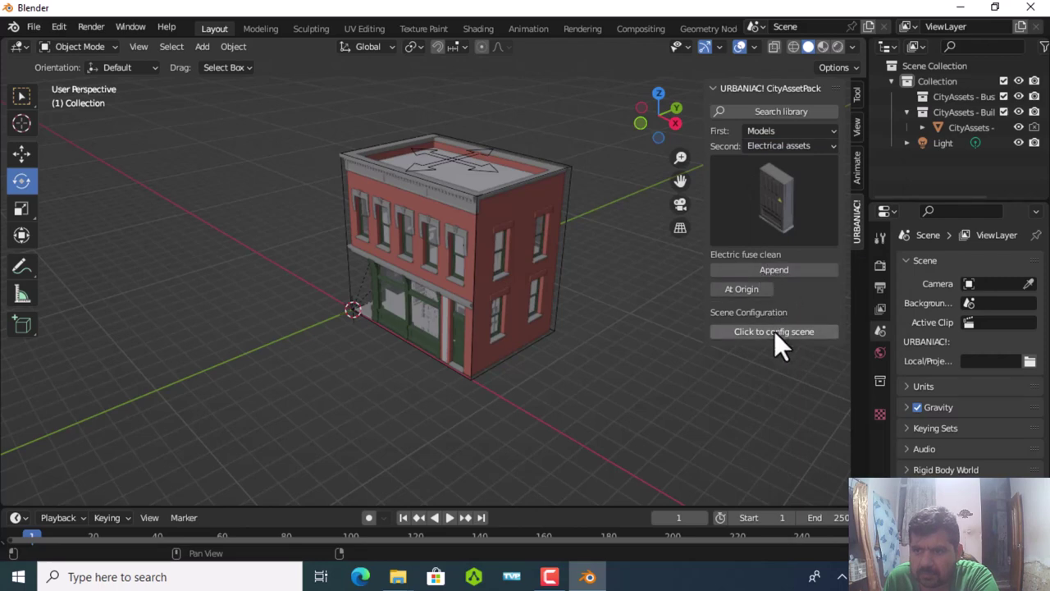
left_click(767, 269)
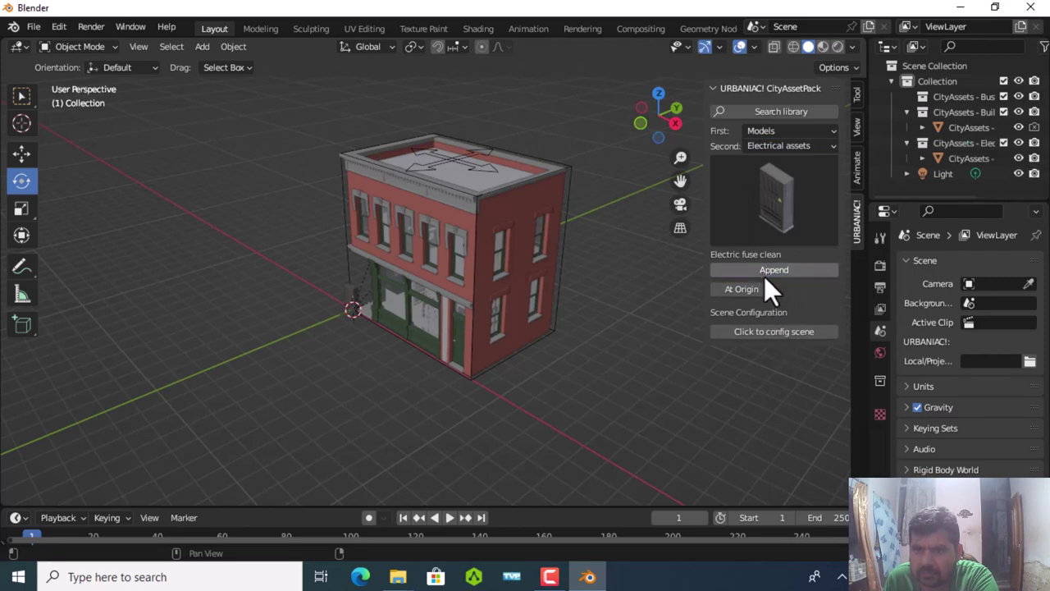
scroll(355, 283, "up", 4)
scroll(355, 283, "up", 2)
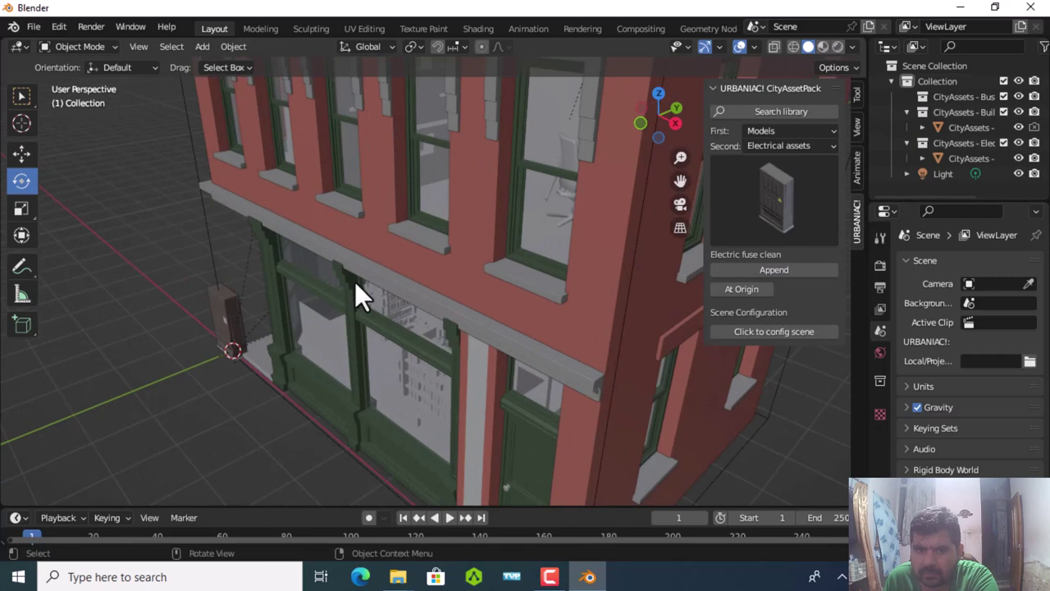
scroll(355, 283, "down", 5)
scroll(355, 282, "up", 5)
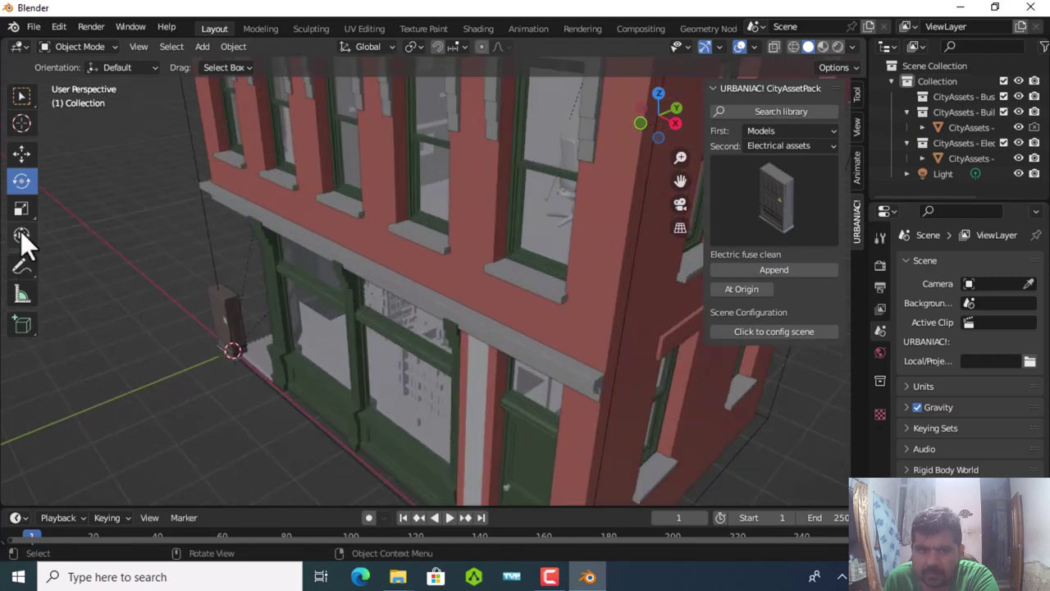
Orbit and zoom to inspect the fuse box at the building's front corner
mouse_move(546, 362)
middle_mouse_down()
mouse_move(629, 307)
mouse_move(666, 344)
mouse_move(714, 316)
mouse_move(675, 326)
mouse_move(662, 318)
middle_mouse_up()
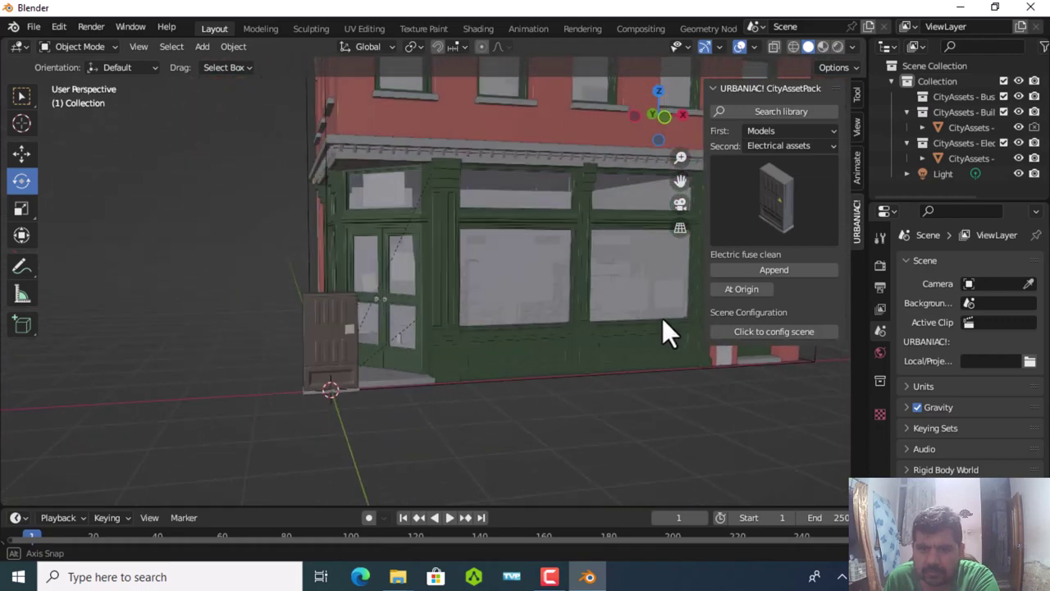
scroll(663, 318, "down", 4)
scroll(656, 322, "up", 3)
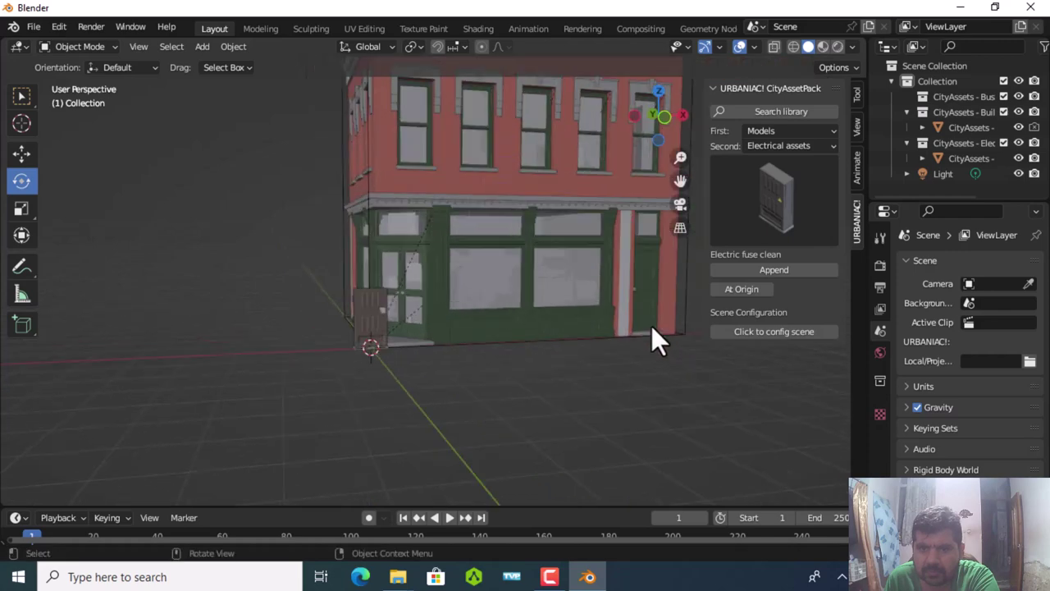
mouse_move(415, 272)
middle_mouse_down()
mouse_move(433, 324)
mouse_move(419, 322)
mouse_move(420, 279)
middle_mouse_up()
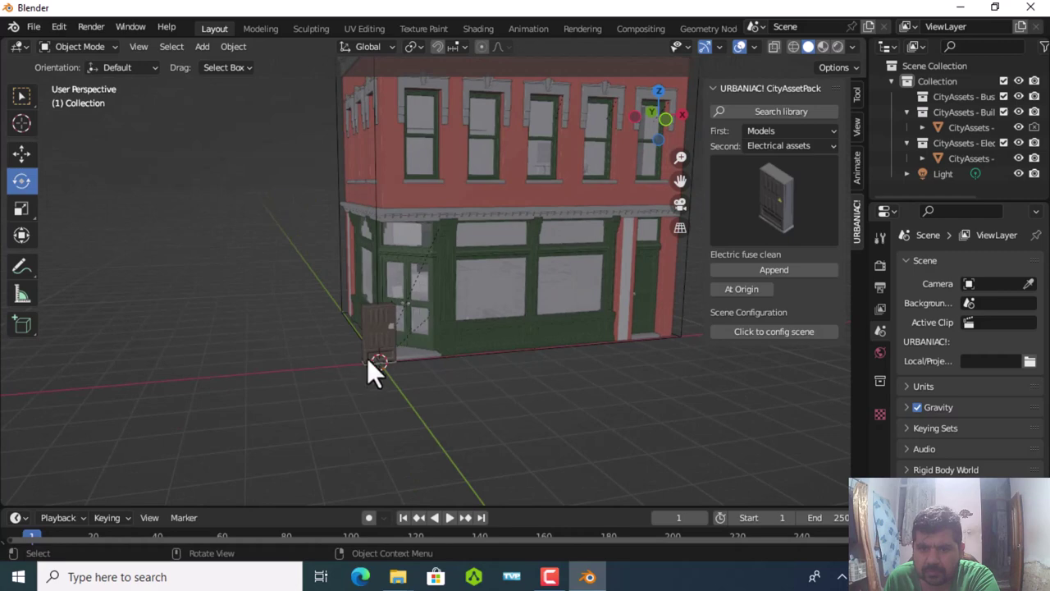
scroll(366, 361, "up", 3)
scroll(366, 361, "down", 1)
scroll(365, 361, "down", 1)
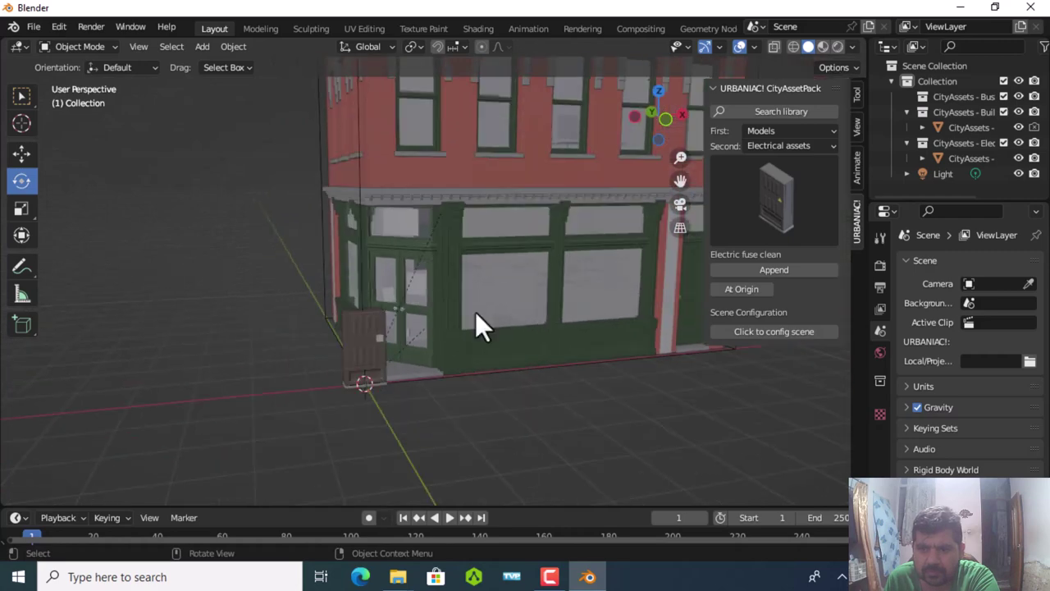
Append the Highway bigsign gantry from the Elevated Highway category and zoom out
left_click(791, 144)
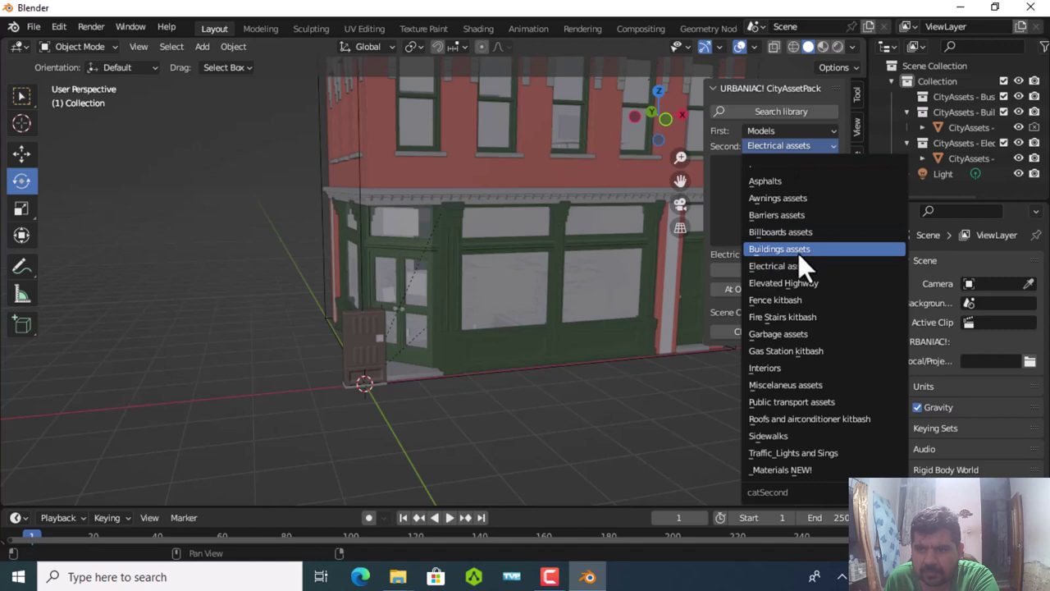
left_click(803, 278)
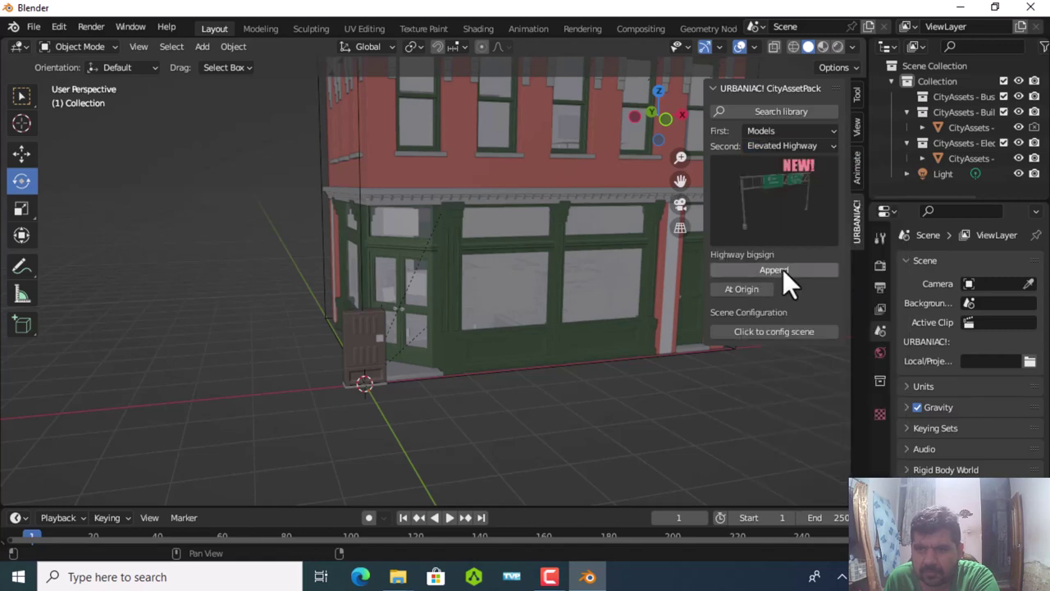
left_click(786, 270)
scroll(369, 285, "down", 3)
scroll(368, 285, "down", 3)
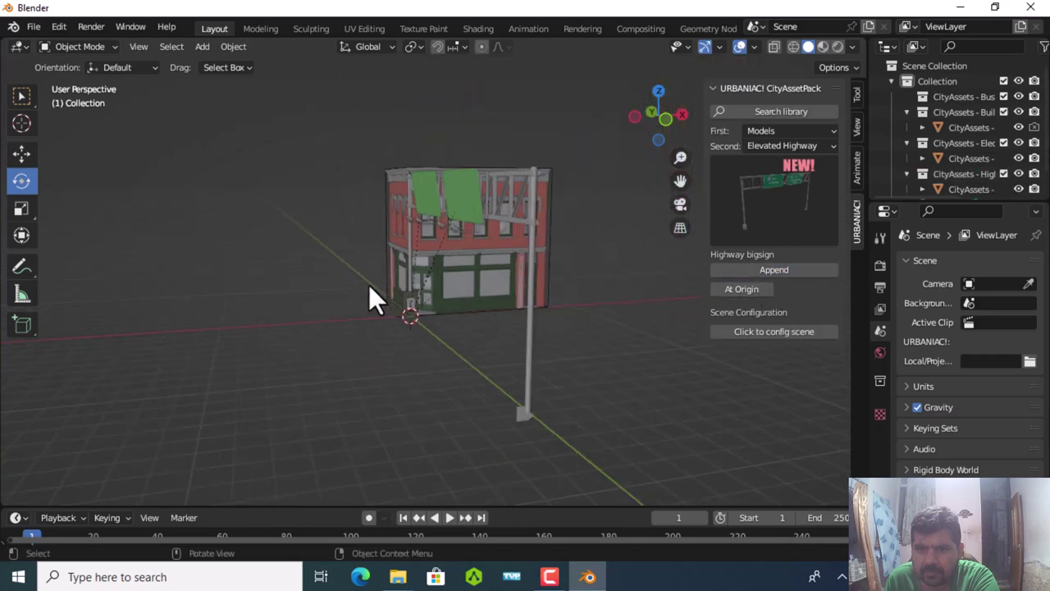
scroll(368, 285, "down", 2)
scroll(369, 285, "down", 1)
Orbit around the building to view the gantry and its two green signs from above
mouse_move(480, 308)
middle_mouse_down()
mouse_move(523, 307)
mouse_move(451, 317)
middle_mouse_up()
mouse_move(328, 314)
middle_mouse_down()
mouse_move(313, 314)
mouse_move(336, 327)
mouse_move(350, 302)
mouse_move(459, 301)
mouse_move(511, 361)
mouse_move(534, 316)
mouse_move(520, 322)
middle_mouse_up()
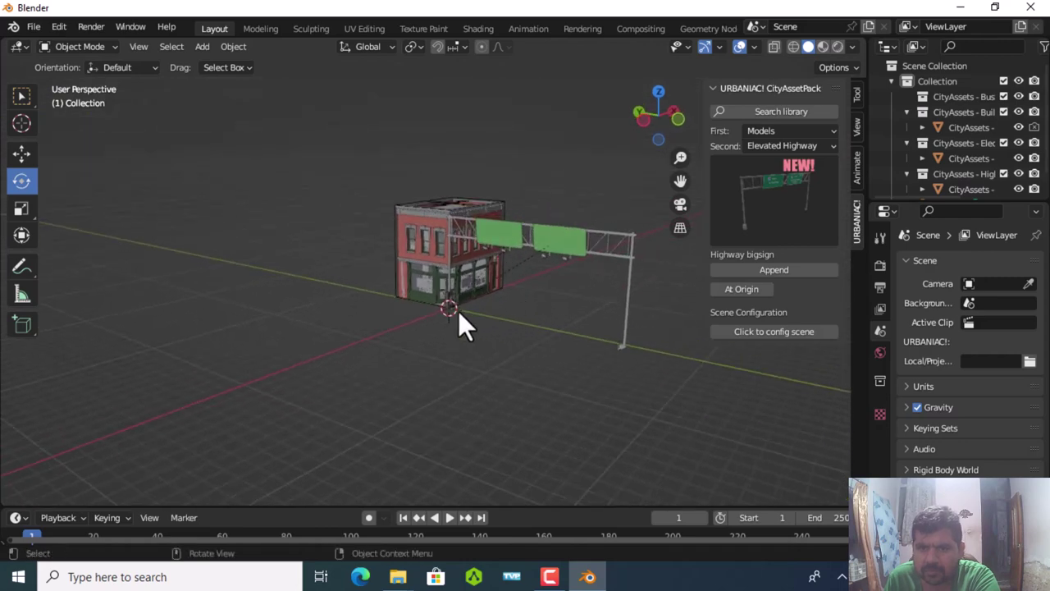
scroll(435, 235, "up", 1)
scroll(433, 239, "up", 1)
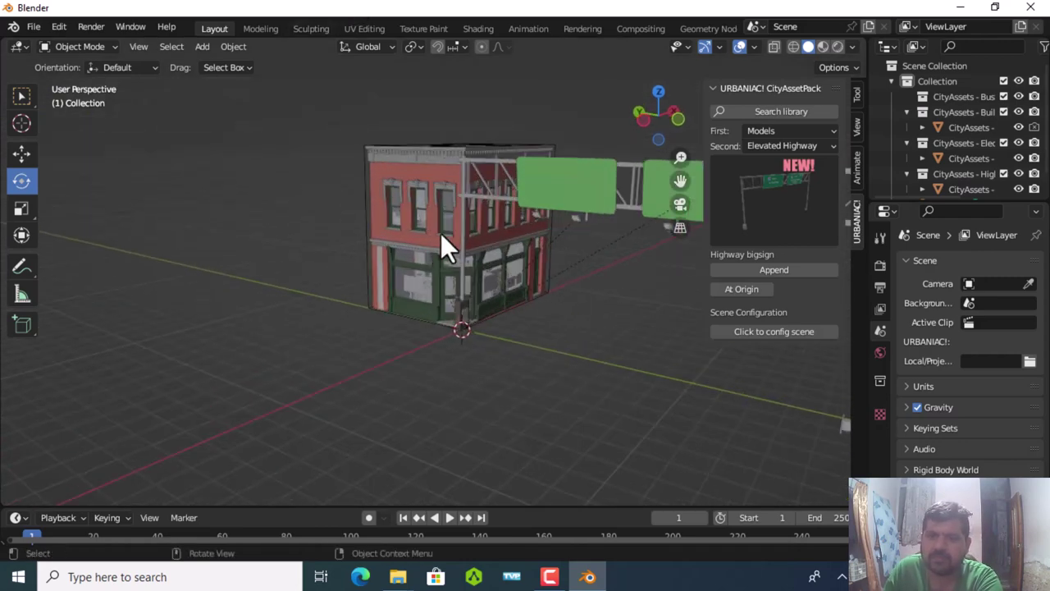
mouse_move(467, 261)
middle_mouse_down()
mouse_move(305, 265)
mouse_move(216, 293)
mouse_move(211, 305)
mouse_move(323, 315)
mouse_move(369, 293)
mouse_move(392, 259)
mouse_move(413, 296)
mouse_move(474, 243)
mouse_move(271, 256)
mouse_move(48, 226)
mouse_move(793, 263)
mouse_move(599, 238)
mouse_move(595, 254)
mouse_move(580, 240)
mouse_move(609, 243)
middle_mouse_up()
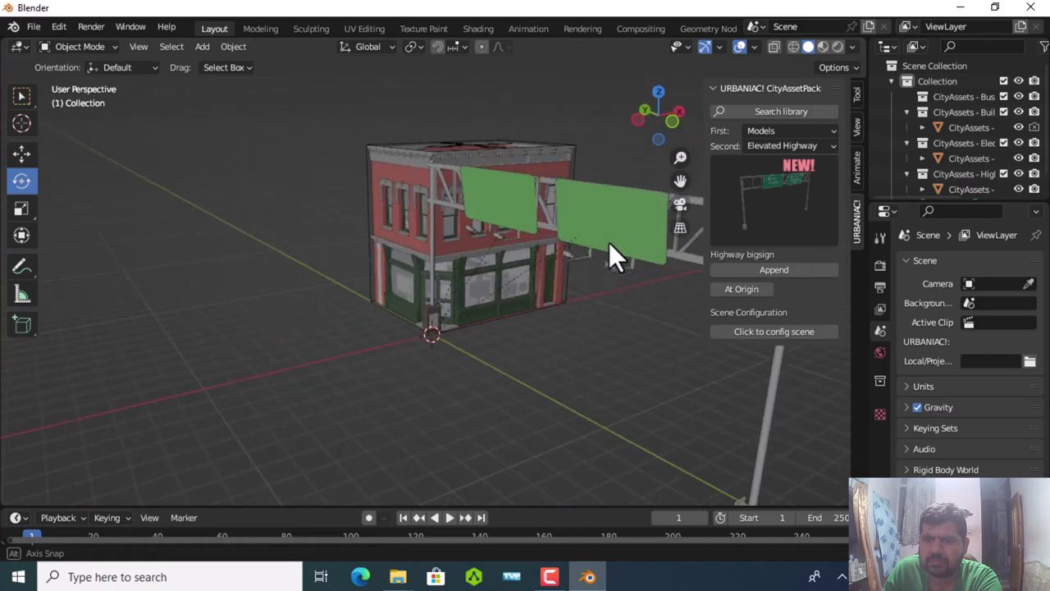
left_click(787, 272)
left_click(787, 273)
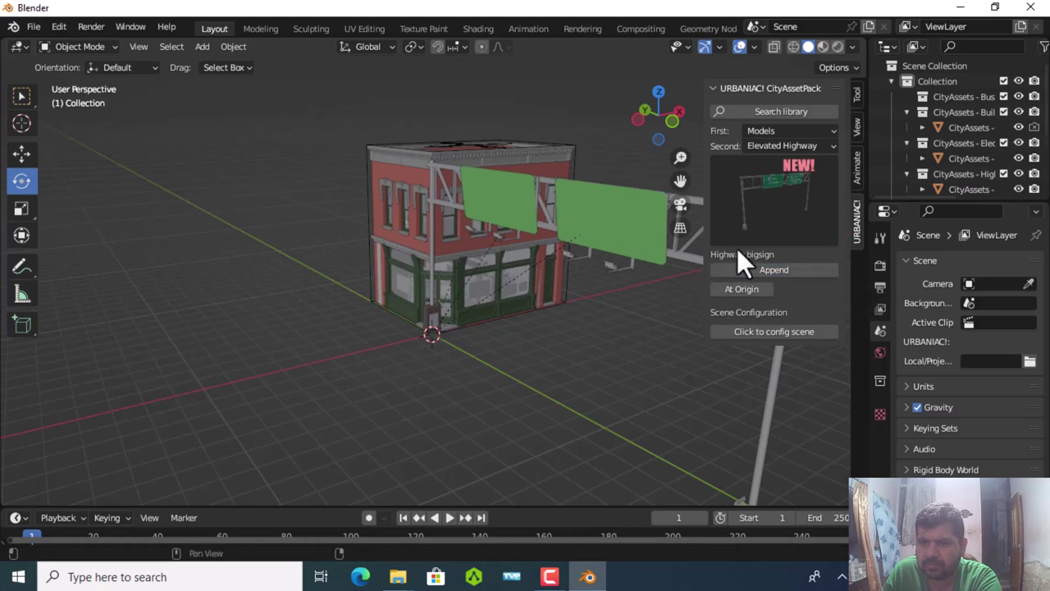
Append Fence a from the Fence kitbash category, after briefly previewing Interiors
left_click(781, 145)
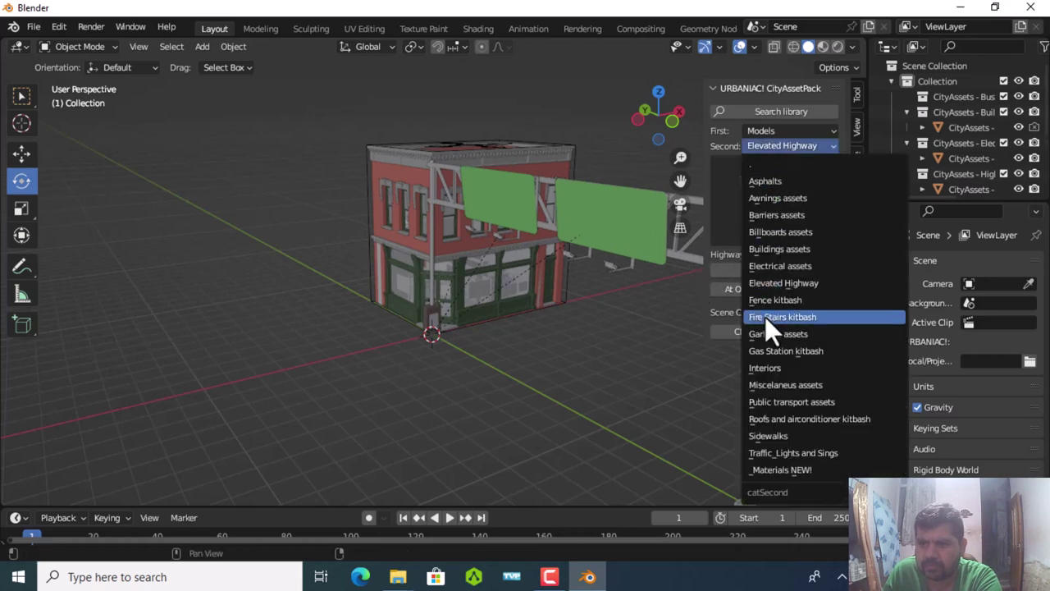
left_click(766, 367)
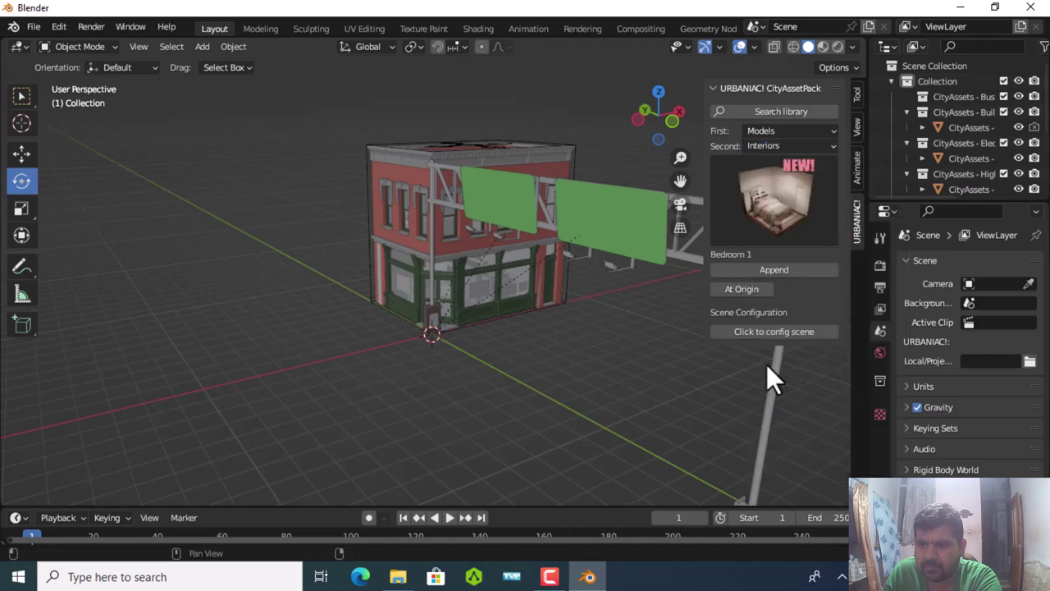
left_click(786, 148)
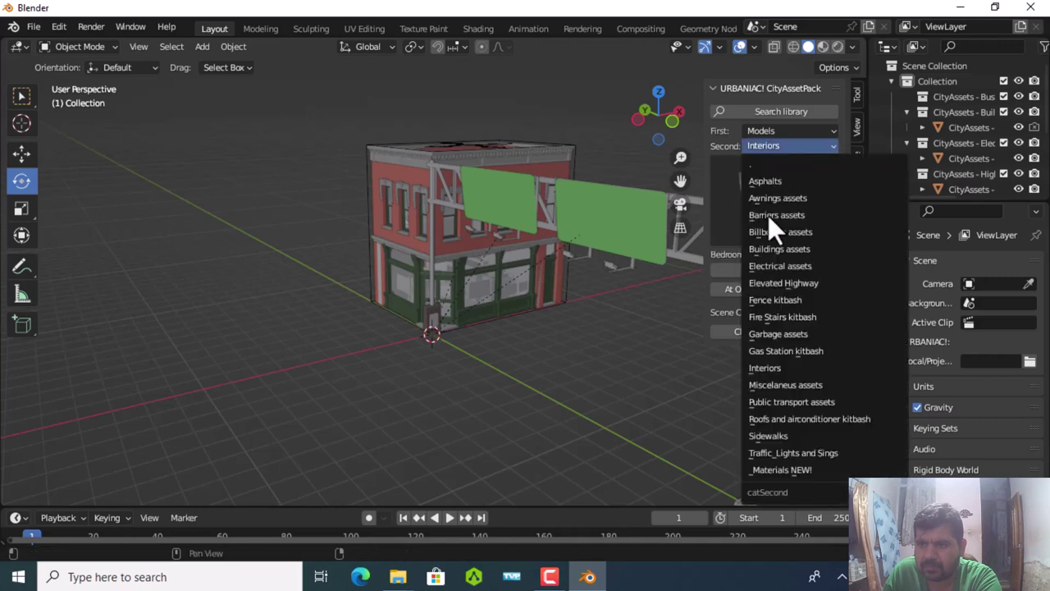
left_click(772, 299)
left_click(774, 270)
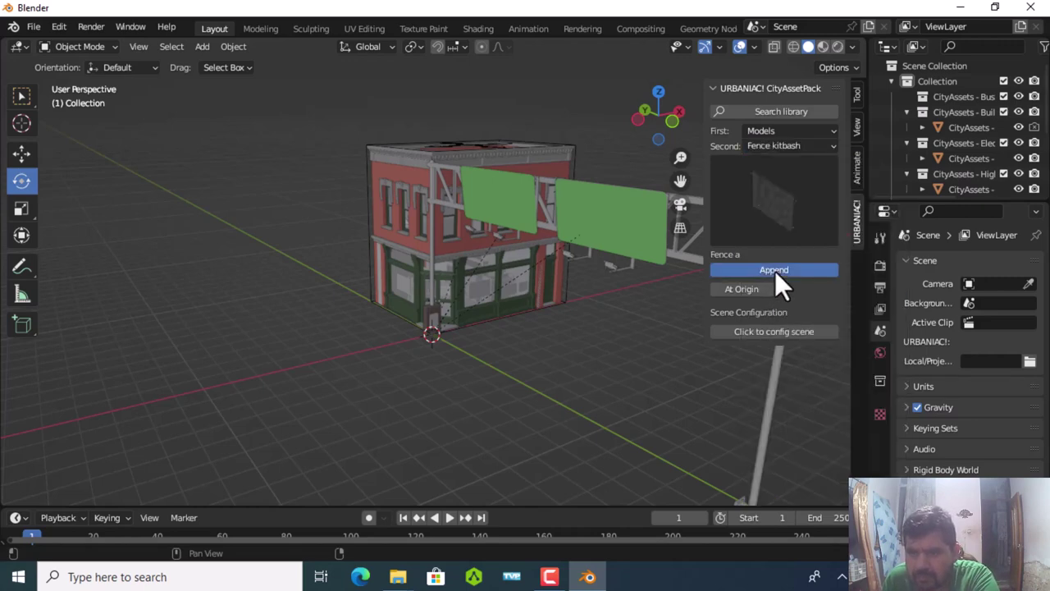
Zoom and orbit around the storefront to inspect the dark fence
scroll(576, 340, "up", 1)
scroll(577, 332, "up", 3)
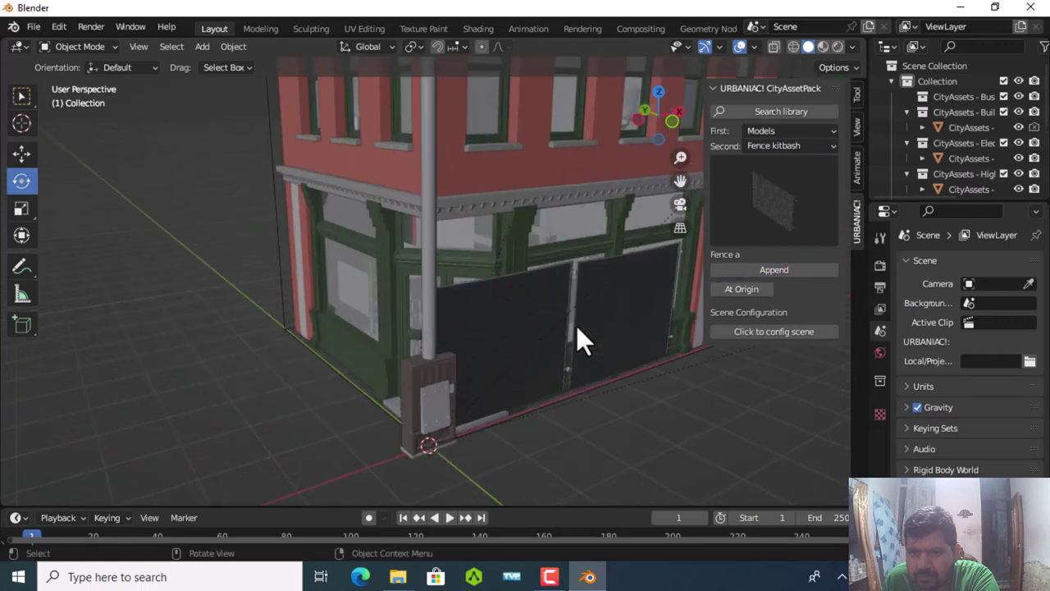
scroll(577, 332, "up", 2)
mouse_move(577, 333)
middle_mouse_down()
mouse_move(533, 302)
mouse_move(516, 328)
middle_mouse_up()
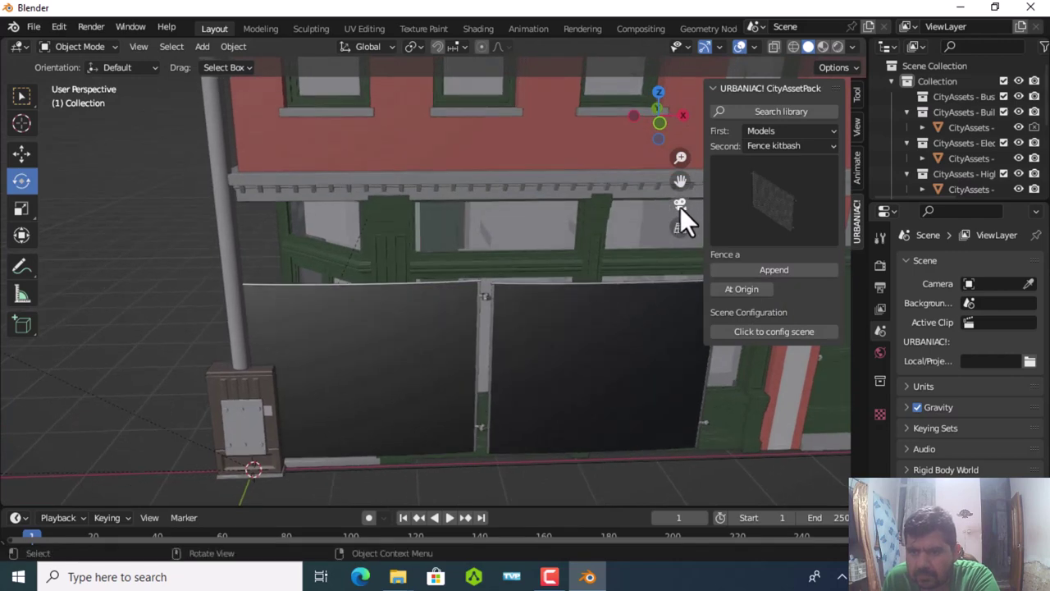
scroll(648, 262, "down", 3)
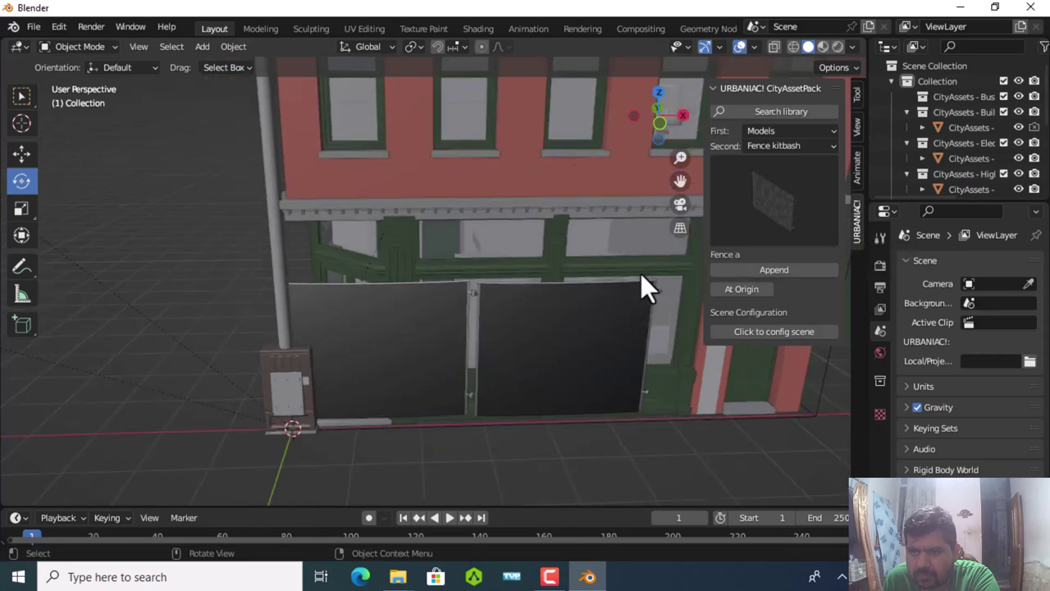
scroll(640, 276, "down", 3)
scroll(640, 275, "up", 1)
scroll(640, 276, "up", 3)
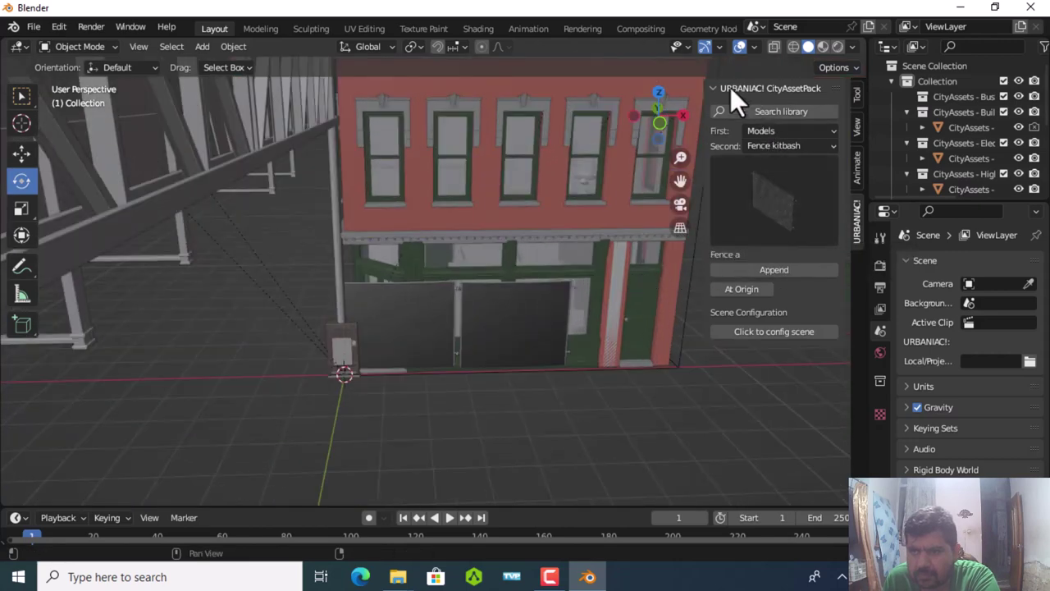
Append the Billboard from the Gas Station kitbash category and orbit to view it
left_click(767, 148)
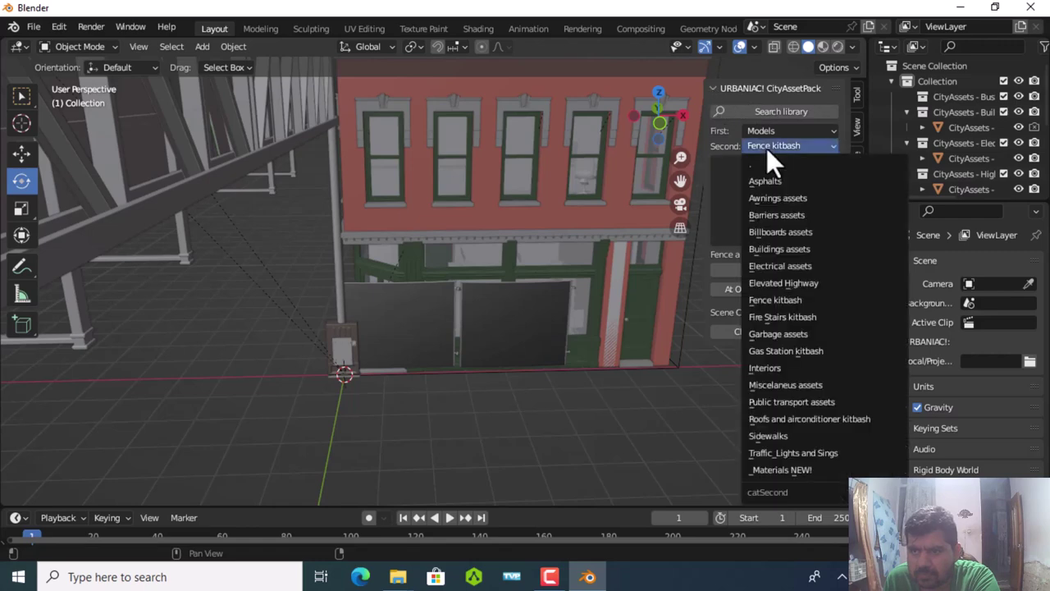
left_click(776, 353)
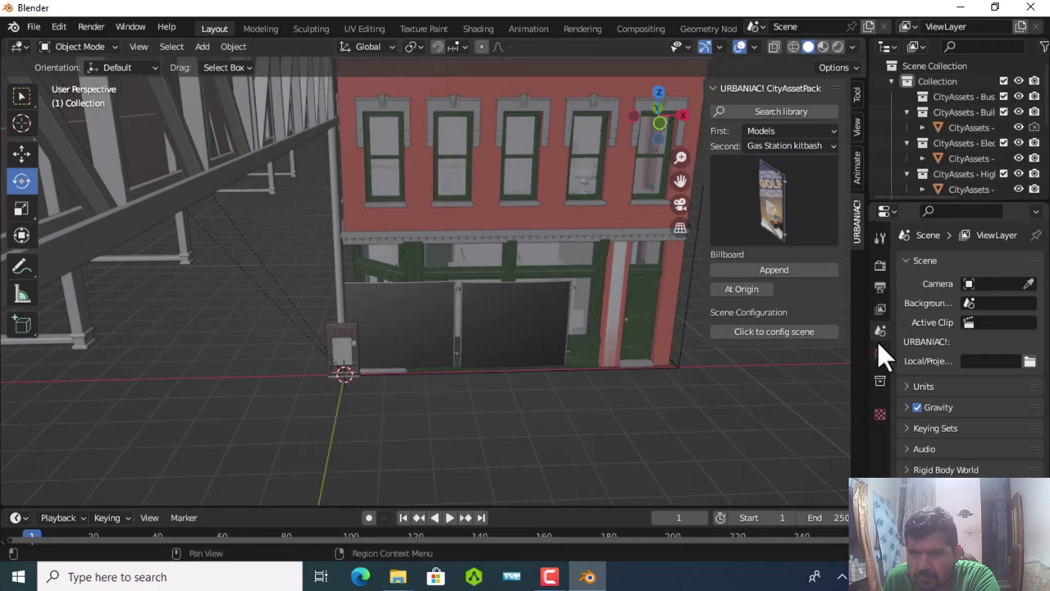
left_click(773, 271)
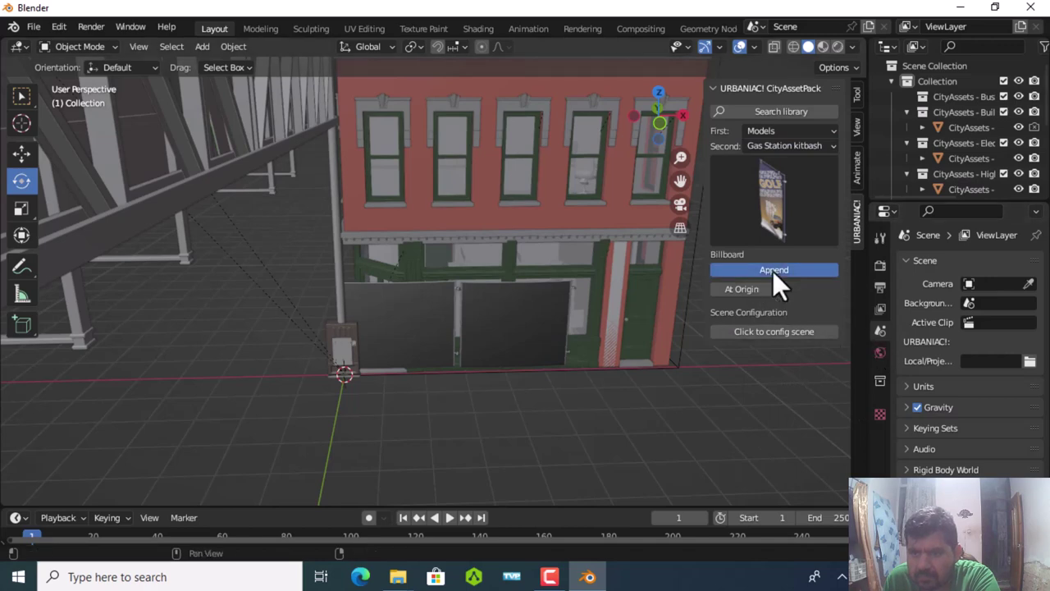
scroll(344, 418, "up", 3)
scroll(352, 411, "up", 2)
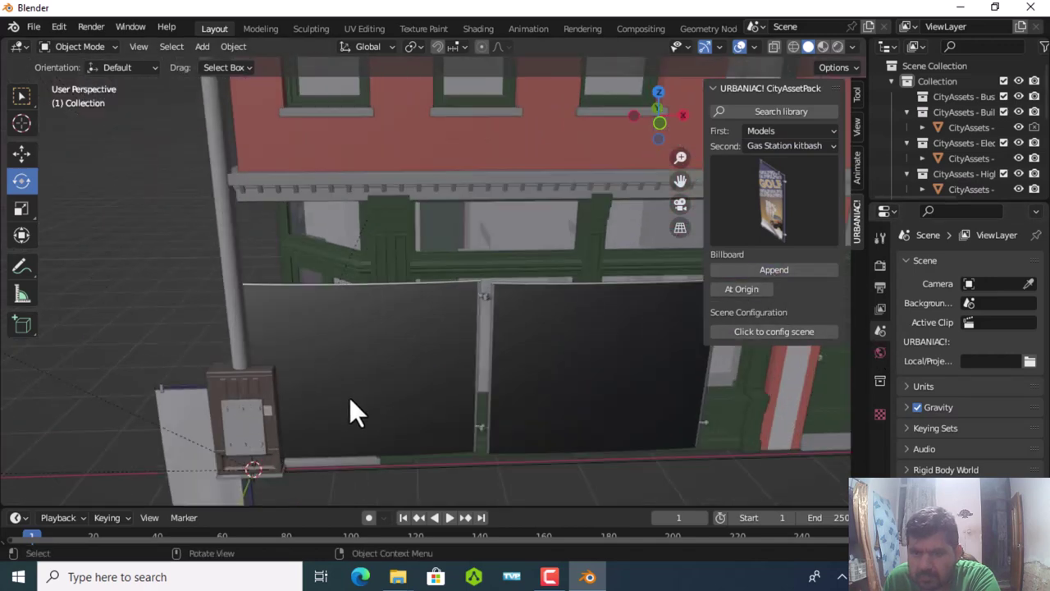
mouse_move(350, 407)
middle_mouse_down()
mouse_move(457, 354)
mouse_move(532, 370)
middle_mouse_up()
scroll(391, 379, "down", 3)
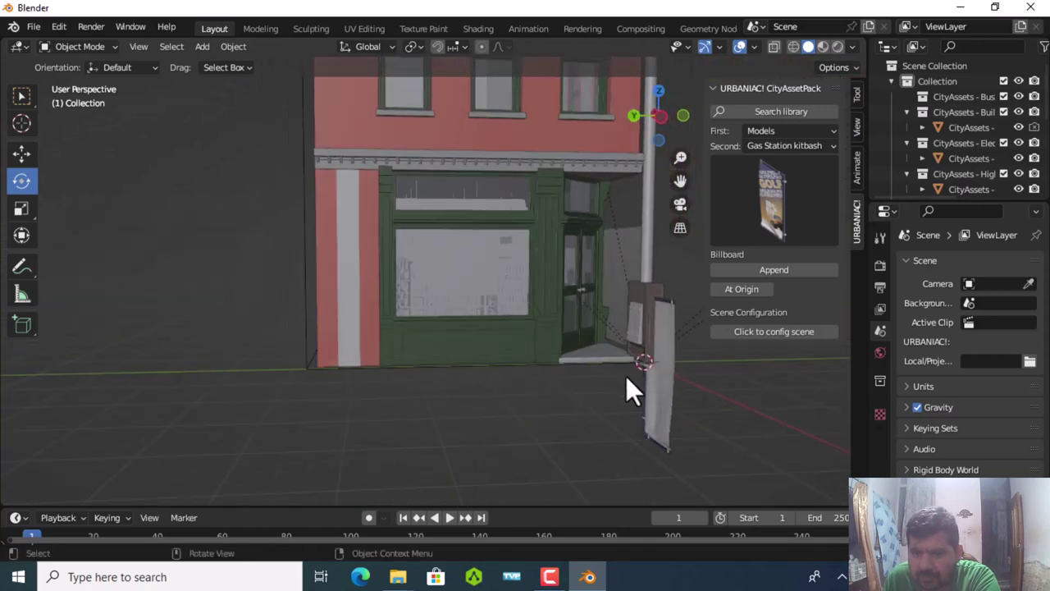
Move the billboard screen to X -0.7755 m and Z 1.3131 m, then orbit to check placement
left_click(662, 369)
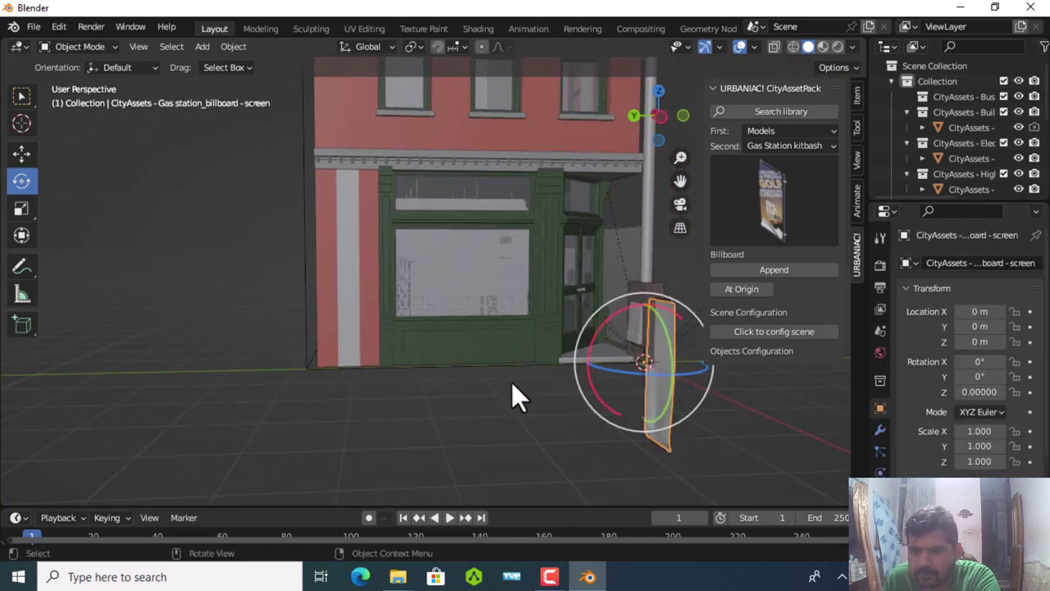
left_click(16, 155)
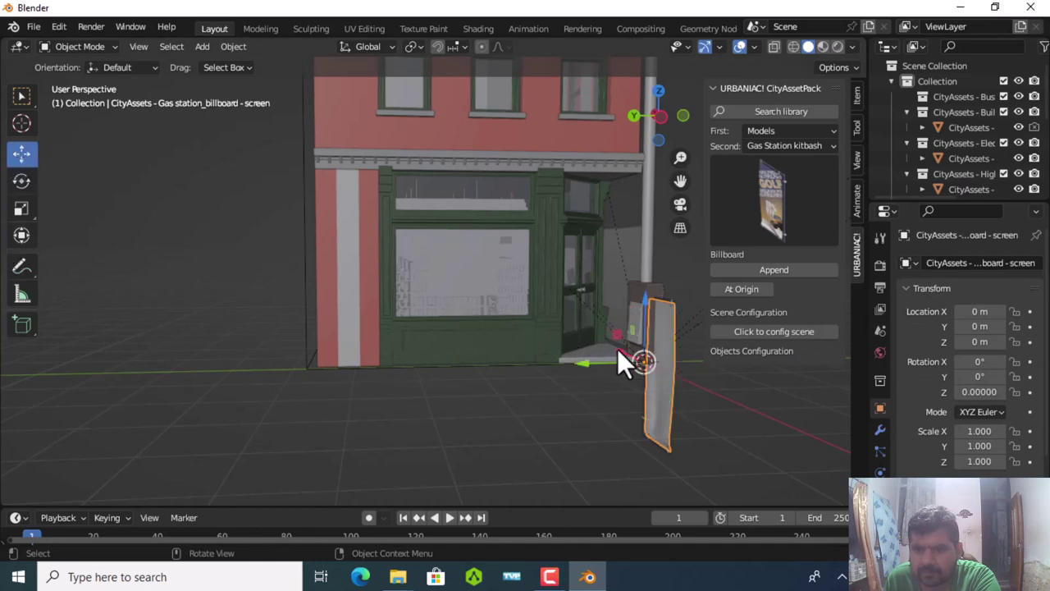
left_click_drag(614, 349, 638, 372)
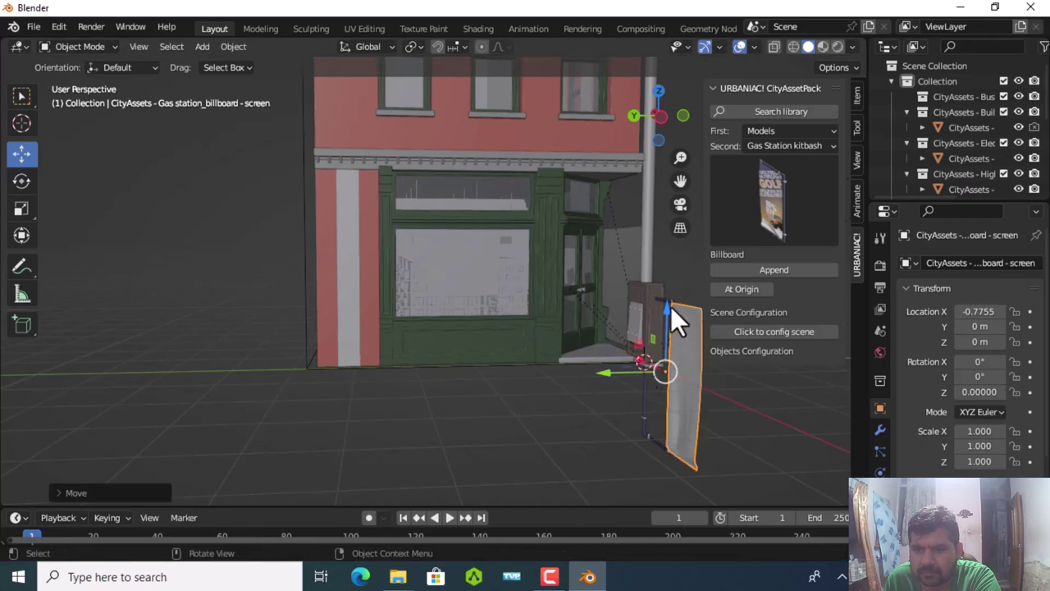
left_click_drag(663, 311, 661, 228)
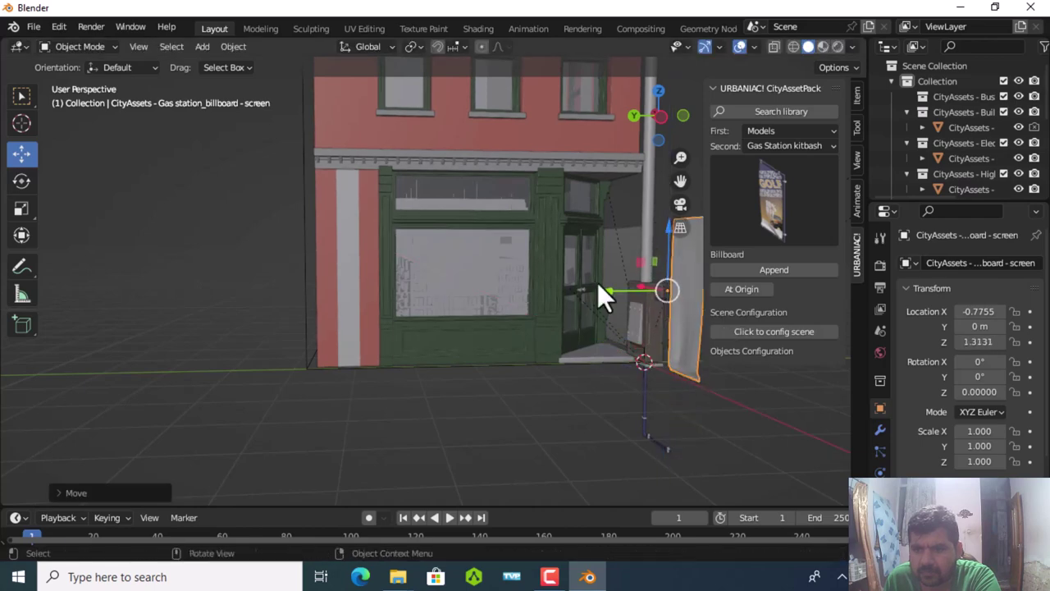
middle_click_drag(600, 296, 556, 321)
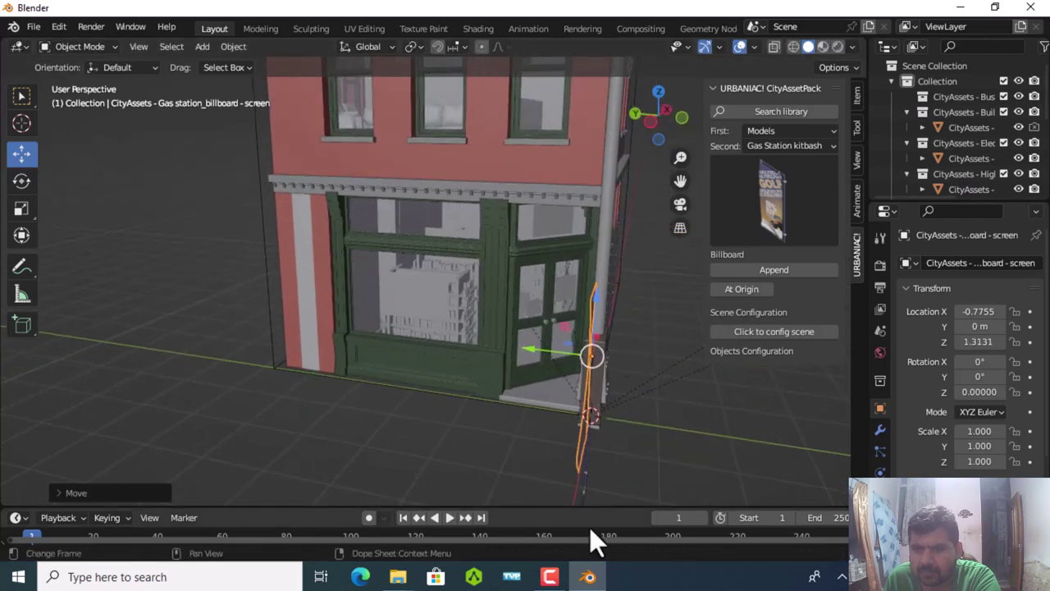
middle_click_drag(641, 269, 525, 248)
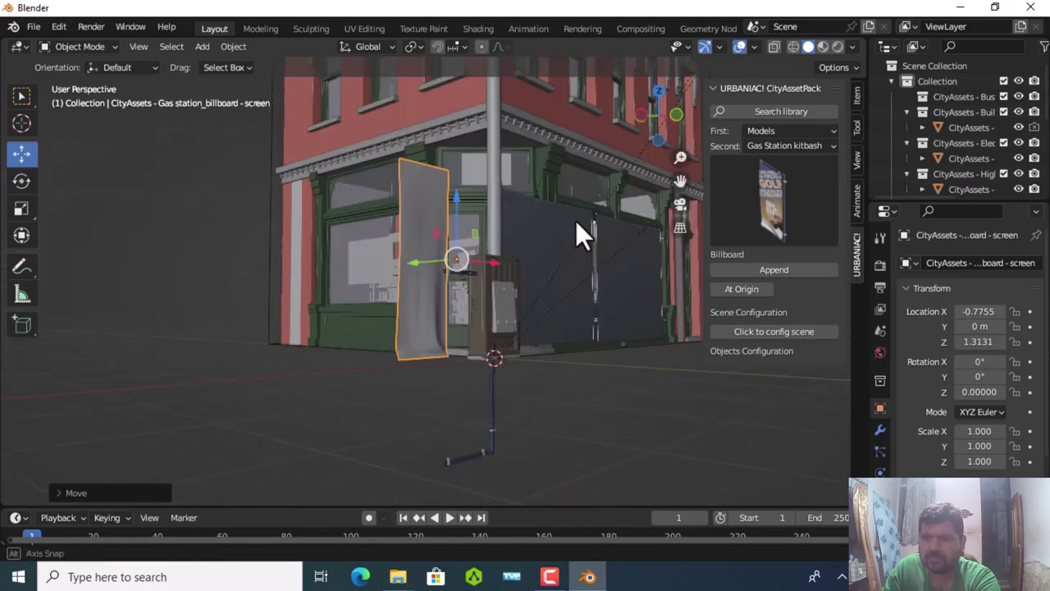
mouse_move(461, 271)
middle_mouse_down()
mouse_move(337, 291)
mouse_move(267, 271)
mouse_move(274, 265)
mouse_move(350, 327)
mouse_move(386, 337)
mouse_move(485, 316)
mouse_move(606, 264)
mouse_move(374, 287)
mouse_move(385, 283)
middle_mouse_up()
scroll(314, 262, "down", 2)
scroll(315, 259, "down", 2)
scroll(314, 261, "down", 1)
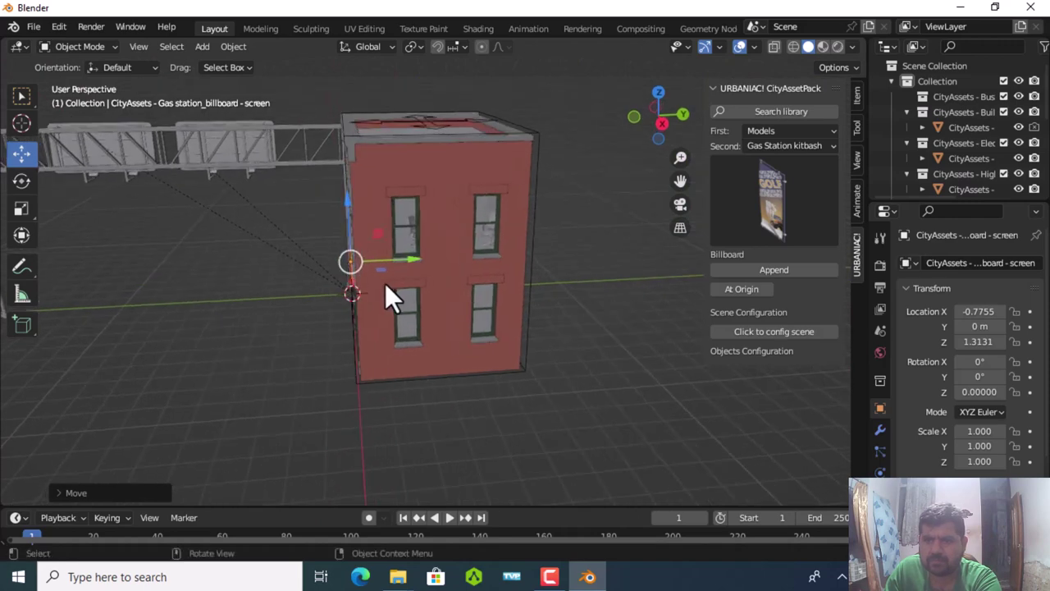
Append another Building01 from the Buildings assets category and zoom to find it
left_click(761, 145)
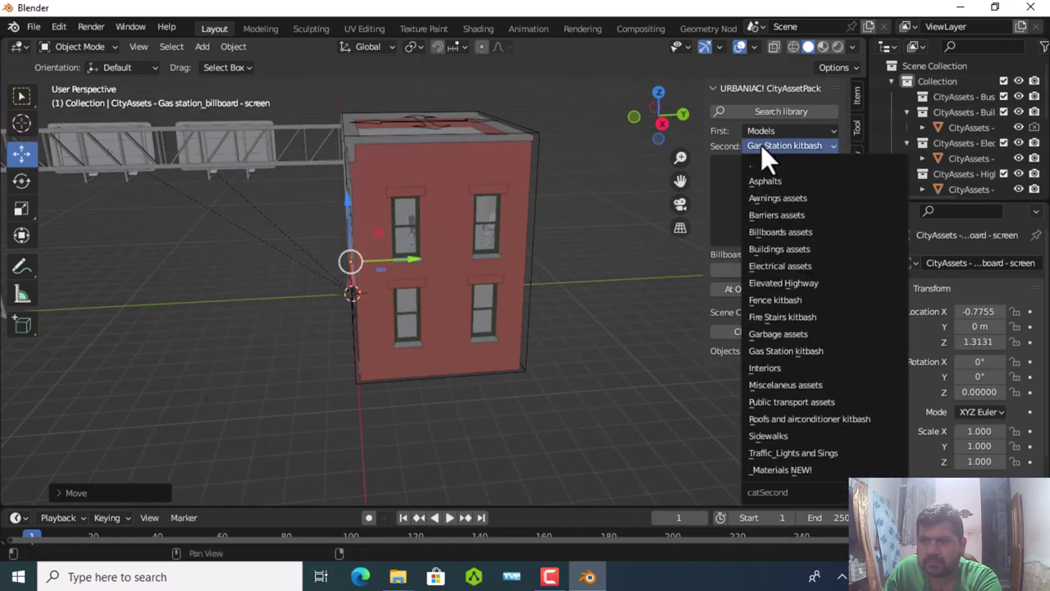
left_click(774, 244)
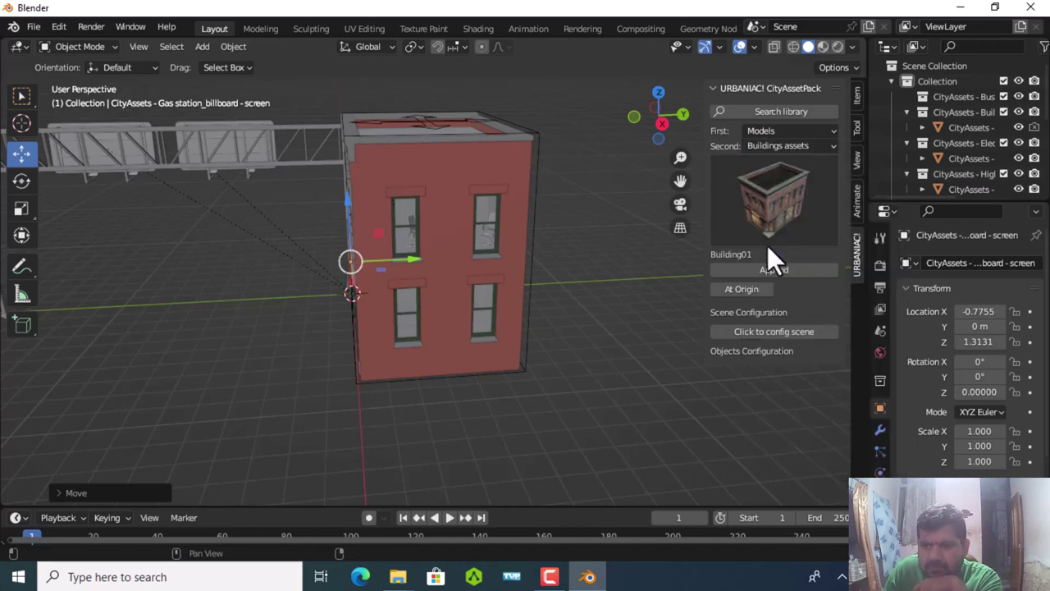
left_click(758, 268)
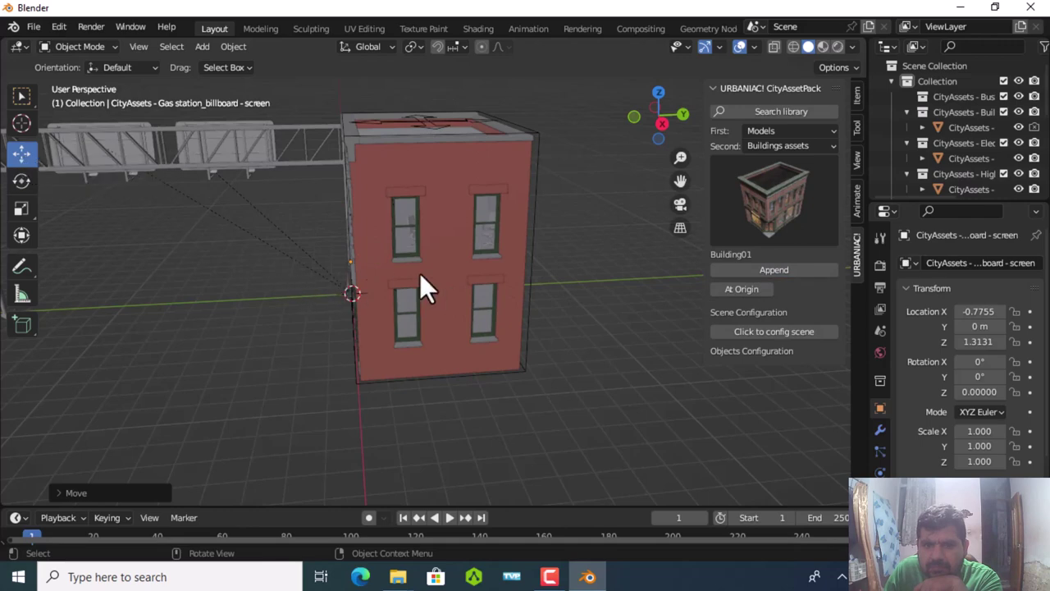
scroll(420, 273, "down", 2)
scroll(419, 273, "up", 5)
scroll(419, 272, "up", 2)
scroll(419, 272, "down", 1)
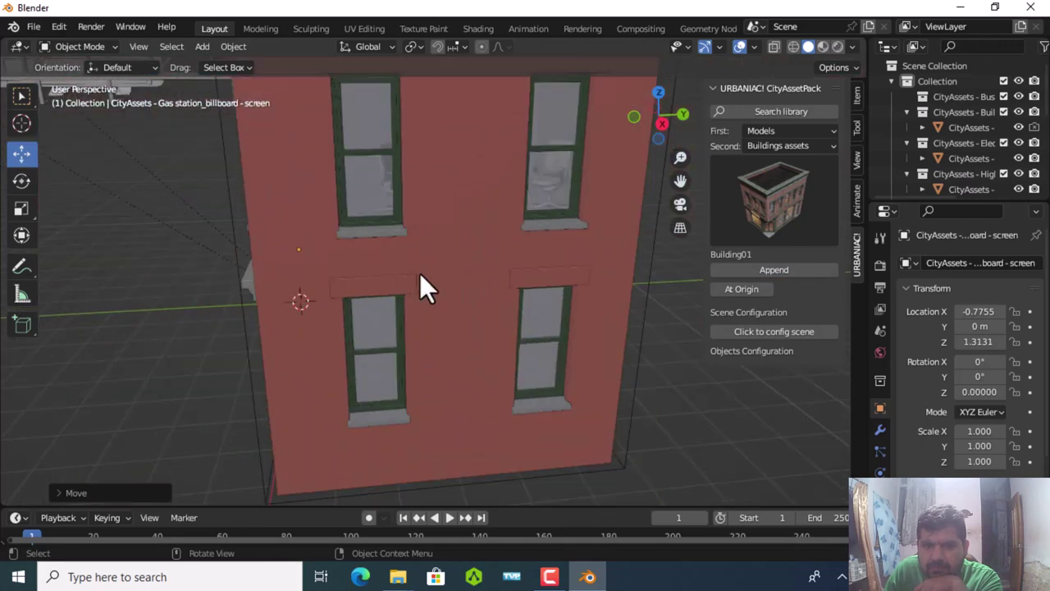
scroll(419, 273, "down", 5)
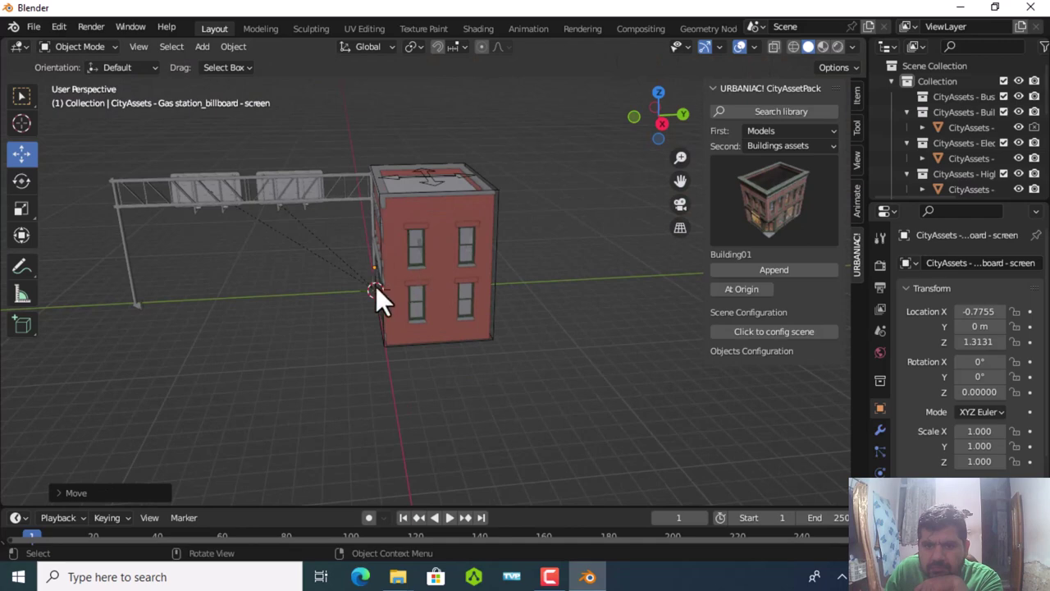
Move the new Building01_Main to X 4.1945 m, Y 10.862 m beside the first building
mouse_move(376, 287)
left_mouse_down()
mouse_move(338, 284)
mouse_move(372, 287)
left_mouse_up()
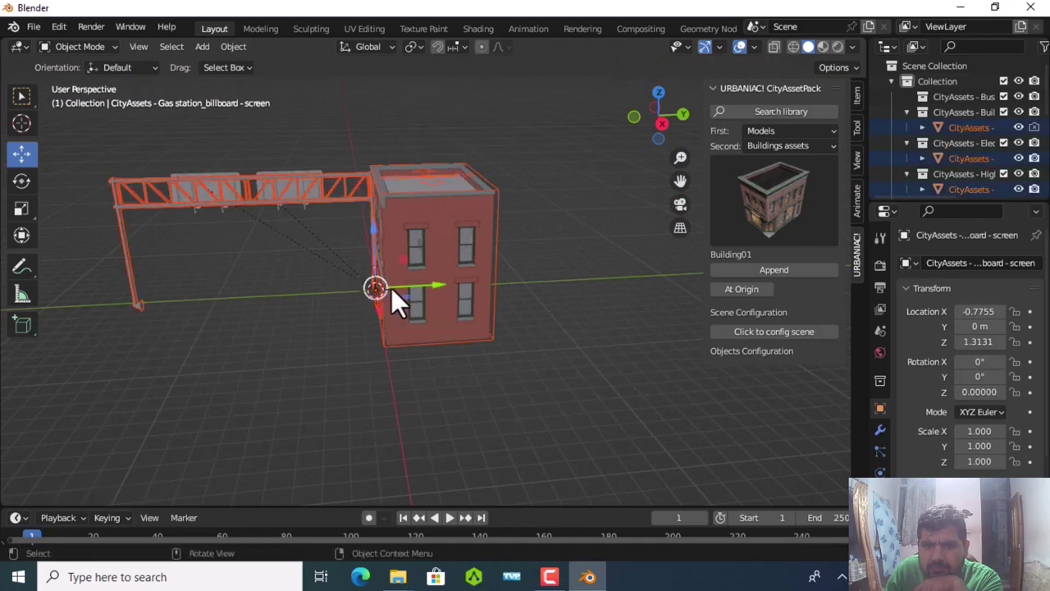
left_click(445, 252)
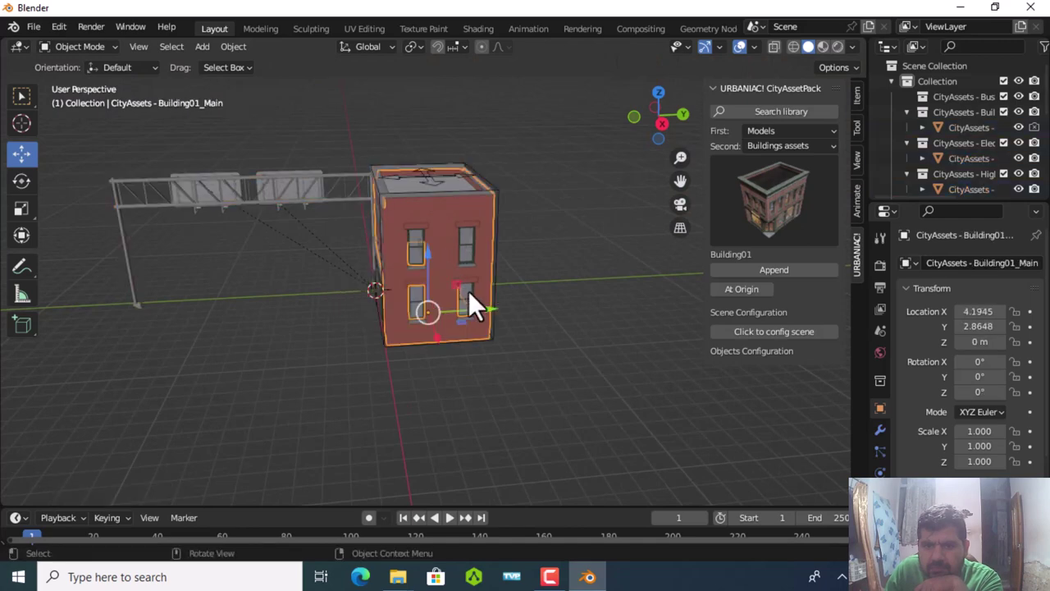
left_click_drag(486, 302, 618, 284)
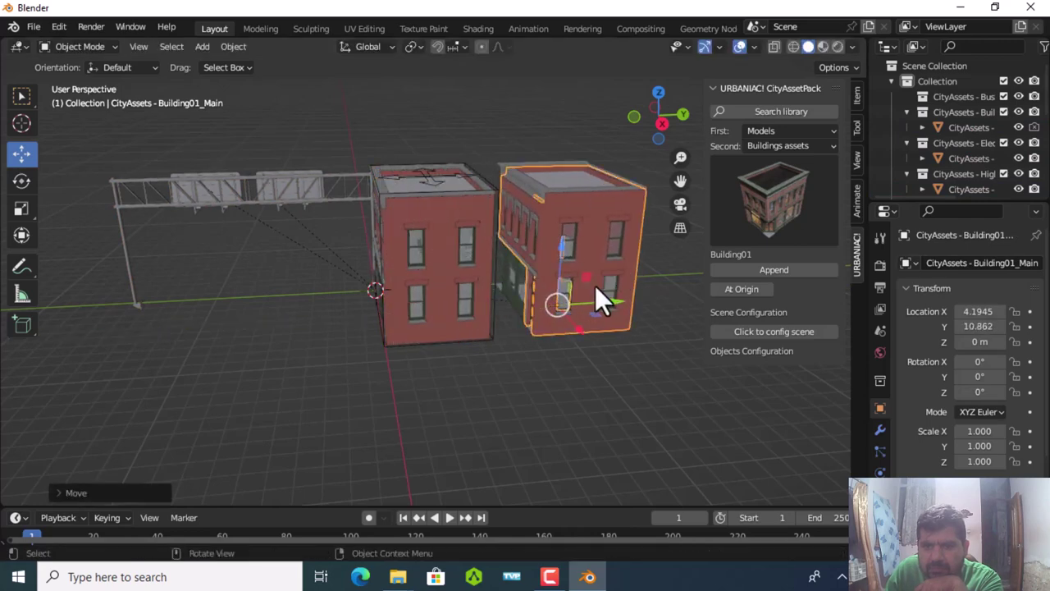
mouse_move(595, 297)
middle_mouse_down()
mouse_move(286, 317)
mouse_move(299, 332)
mouse_move(263, 345)
mouse_move(214, 328)
mouse_move(234, 260)
mouse_move(435, 297)
mouse_move(786, 285)
mouse_move(10, 289)
mouse_move(64, 282)
mouse_move(108, 310)
mouse_move(117, 272)
middle_mouse_up()
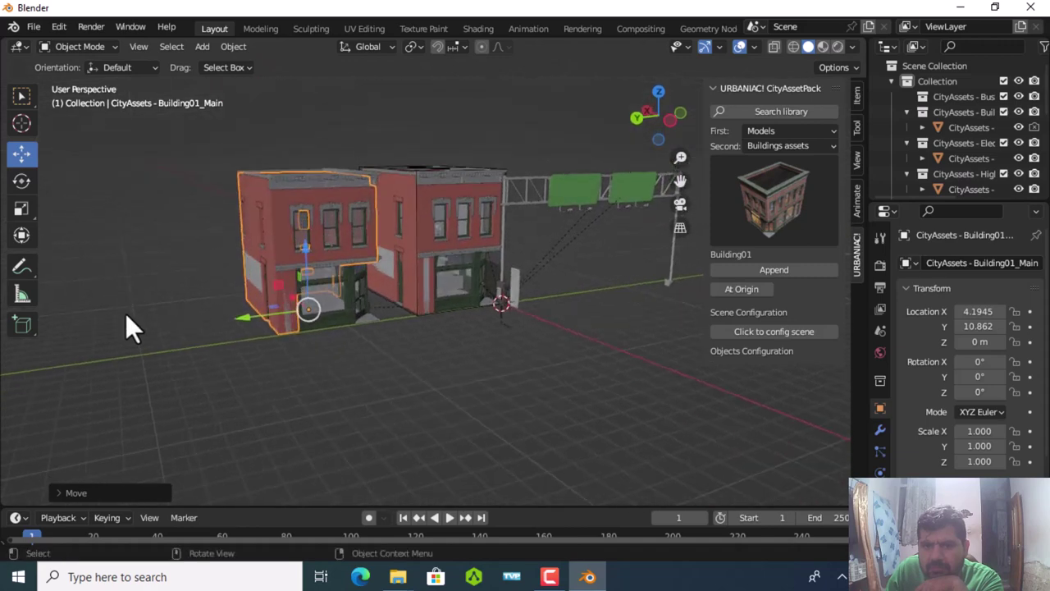
Deselect the building and browse Gas Station kitbash and Miscelaneus before choosing Sidewalks
left_click(125, 313)
scroll(118, 350, "up", 1)
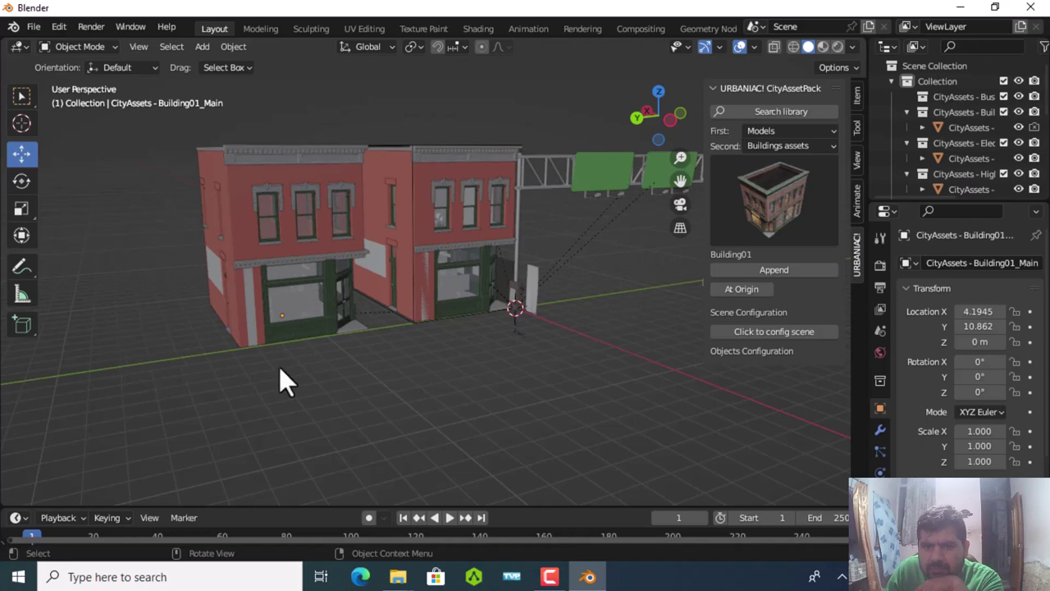
left_click(784, 146)
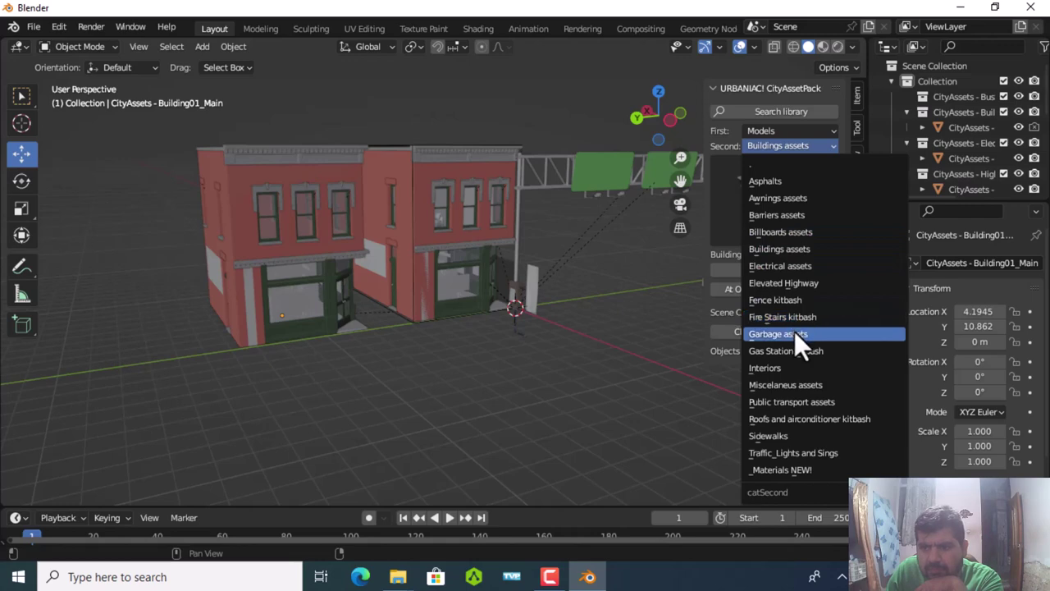
left_click(803, 351)
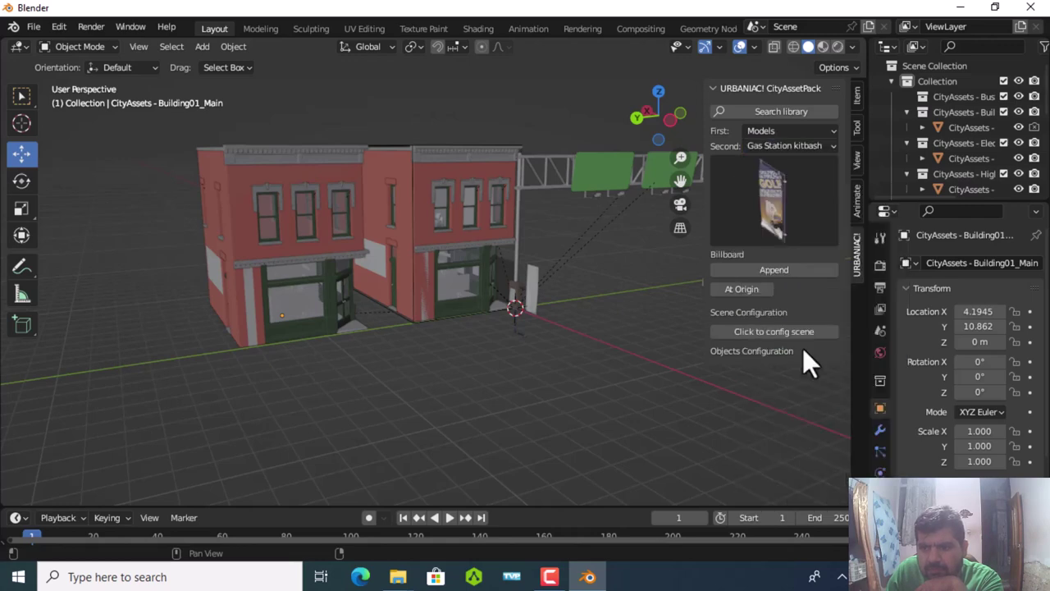
left_click(782, 149)
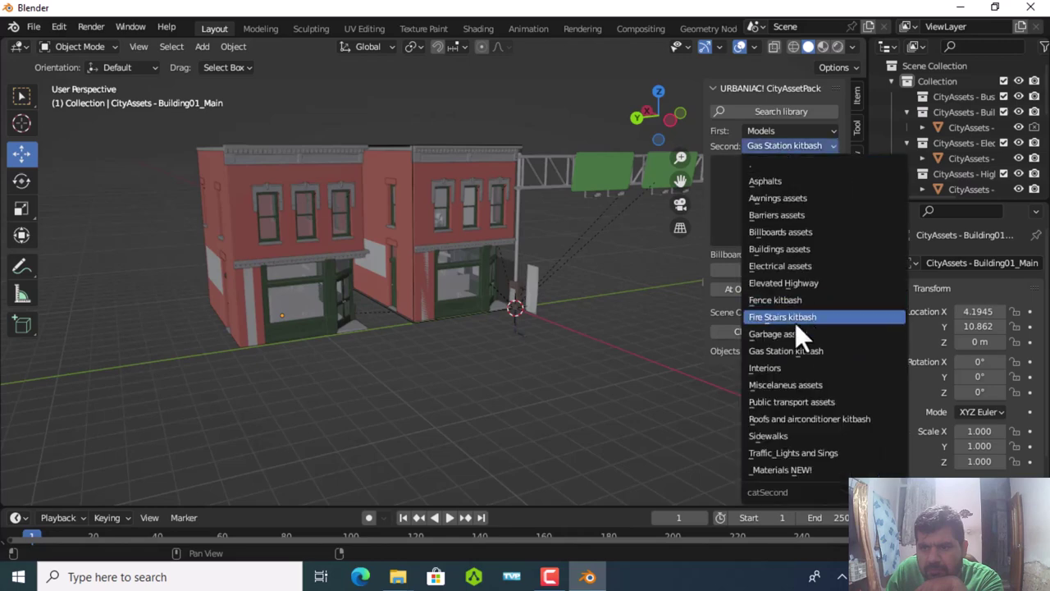
left_click(789, 384)
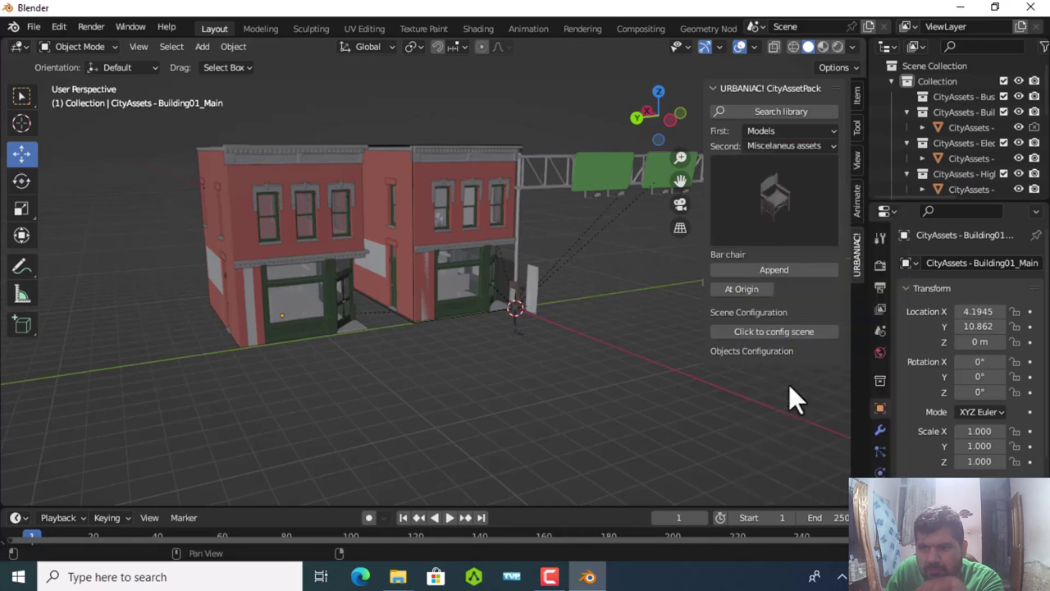
left_click(789, 147)
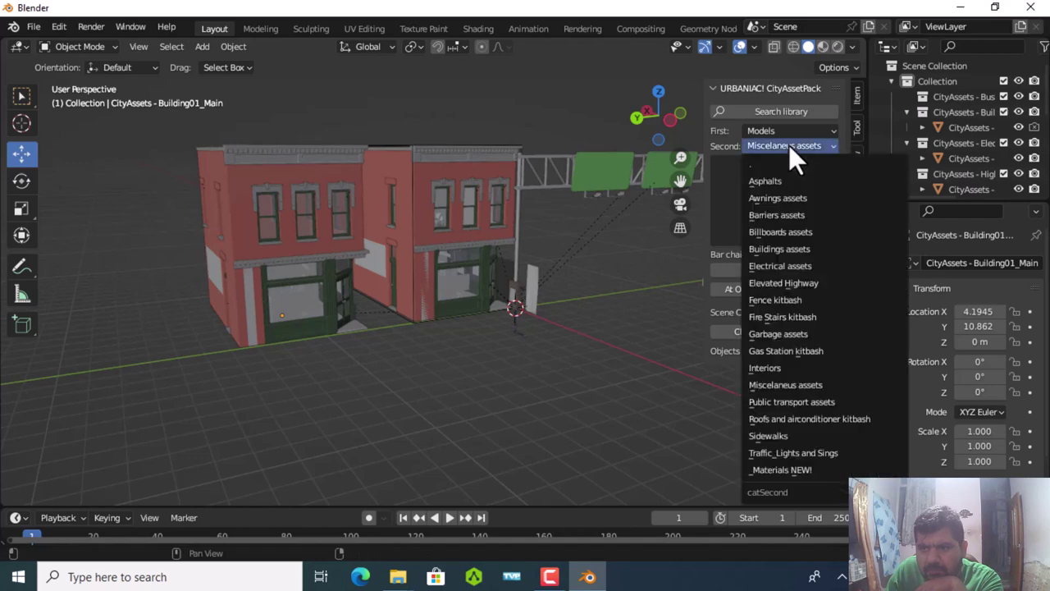
left_click(782, 436)
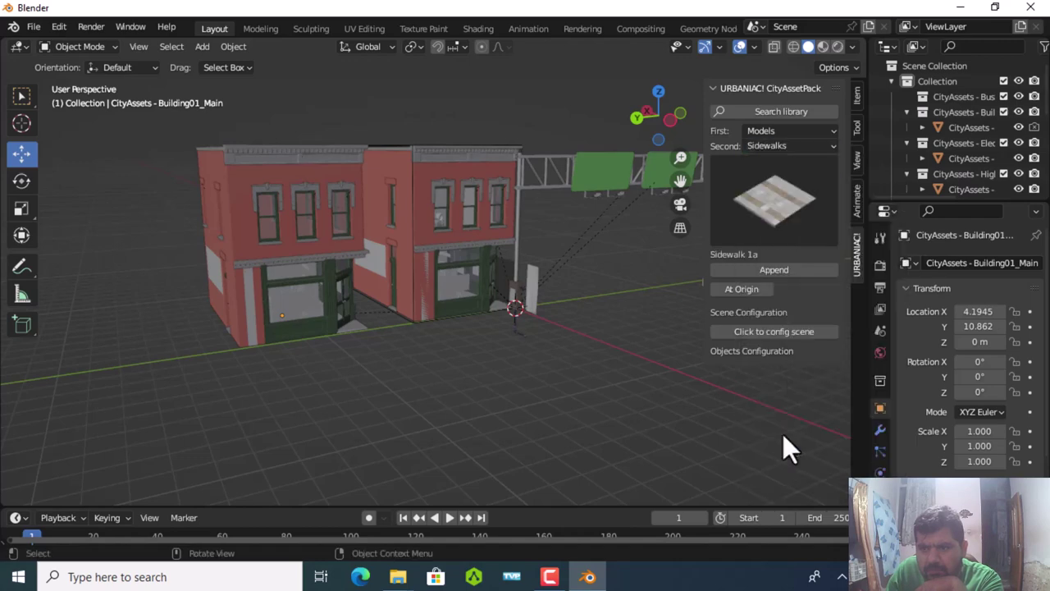
Append Sidewalk 1a, zoom around to view it, and reopen the category list
left_click(776, 269)
scroll(563, 320, "up", 1)
scroll(563, 320, "up", 3)
scroll(562, 320, "up", 1)
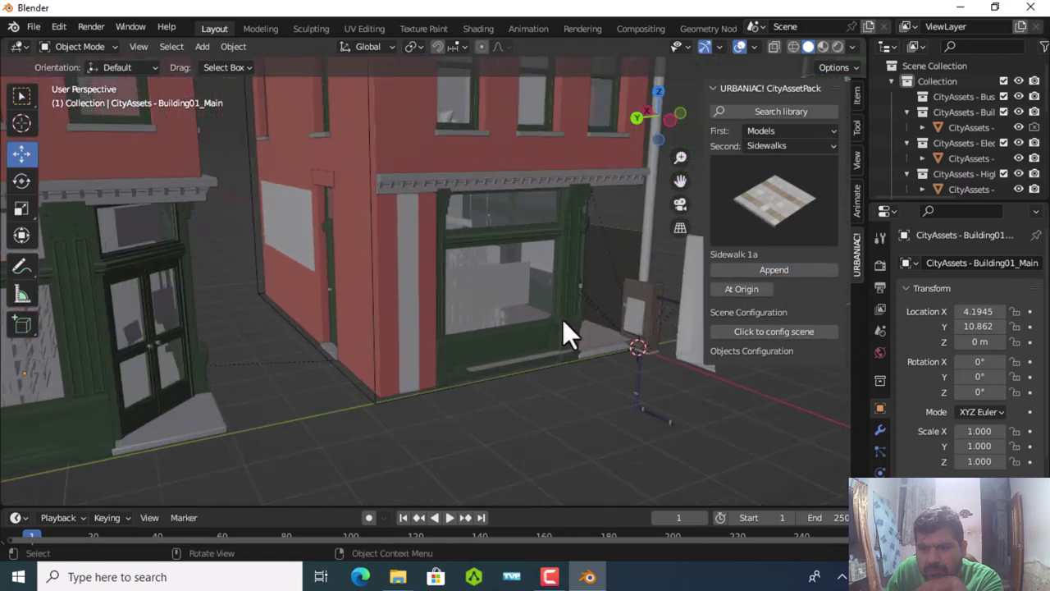
scroll(563, 320, "down", 2)
scroll(563, 320, "down", 3)
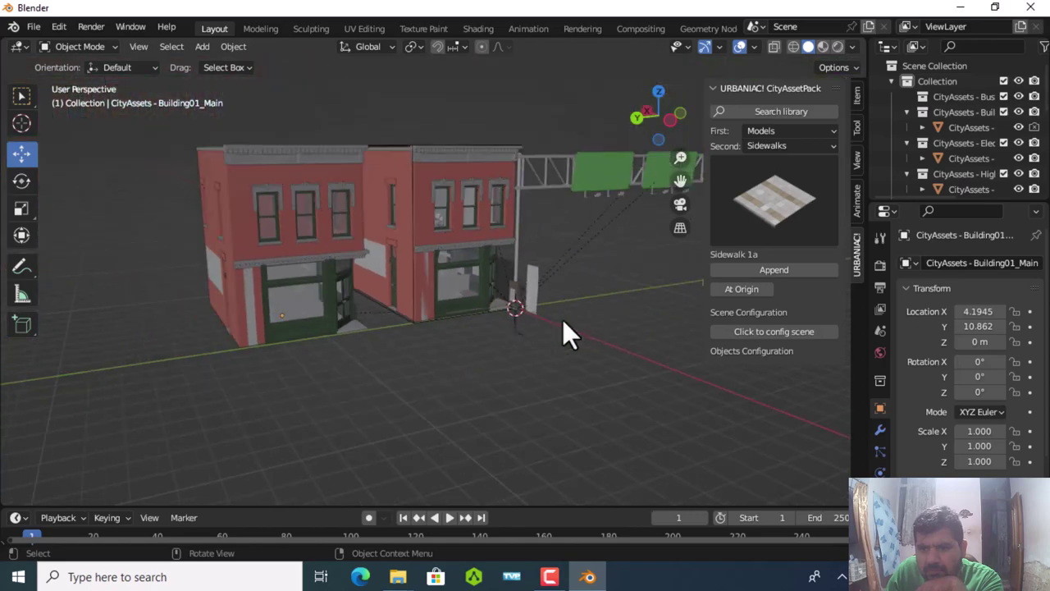
scroll(563, 320, "up", 3)
scroll(563, 320, "up", 2)
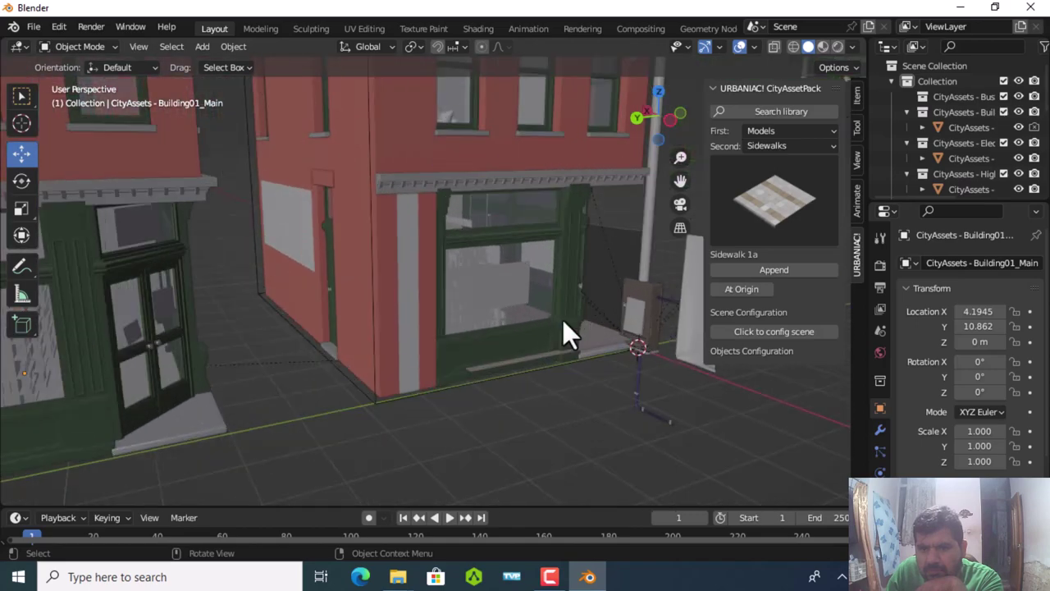
scroll(563, 321, "down", 2)
scroll(563, 321, "down", 2)
scroll(563, 322, "down", 1)
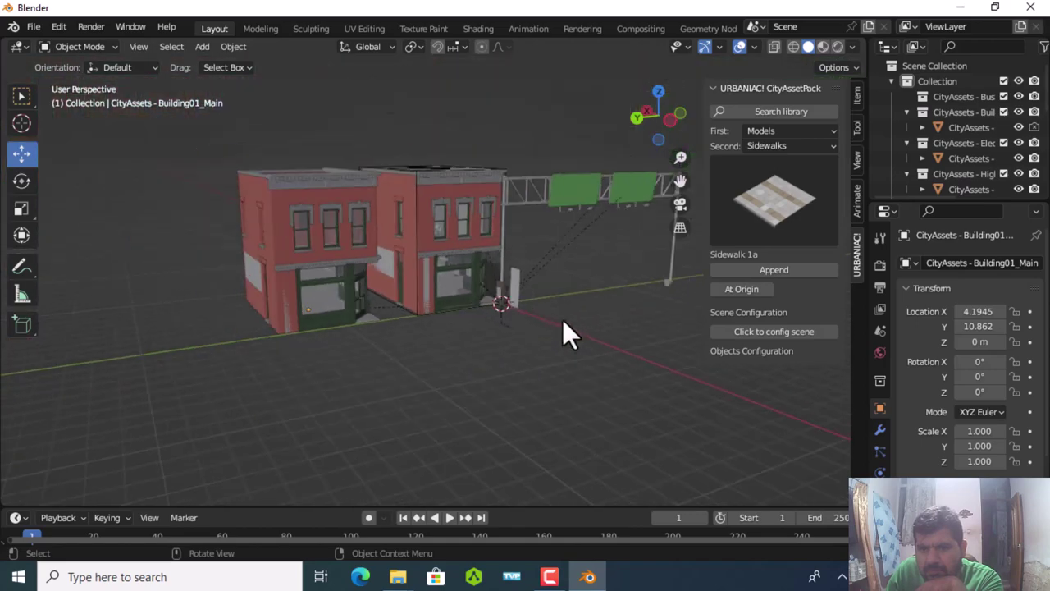
scroll(563, 320, "down", 1)
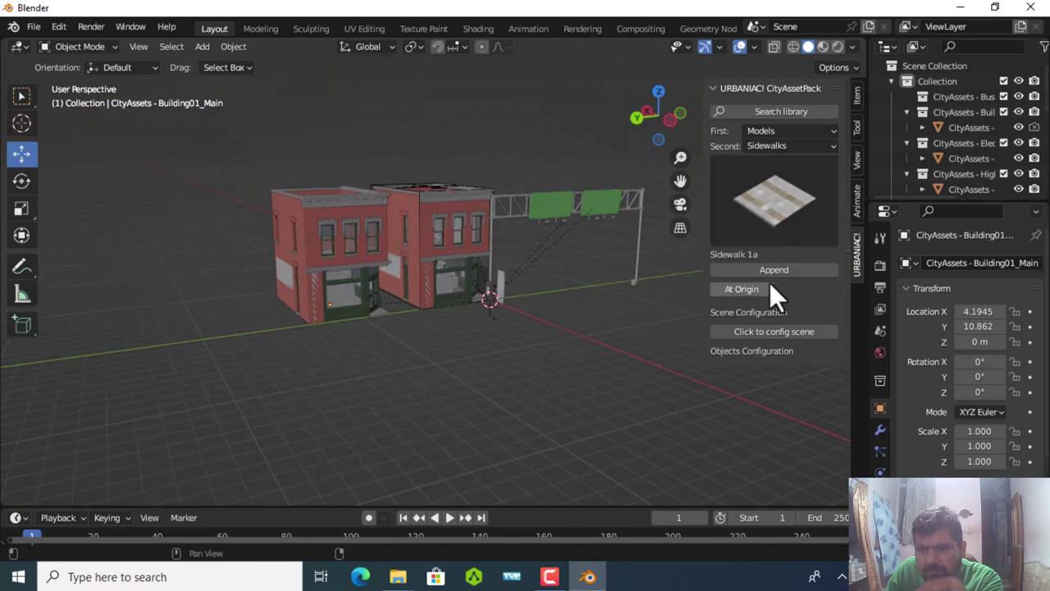
left_click(793, 145)
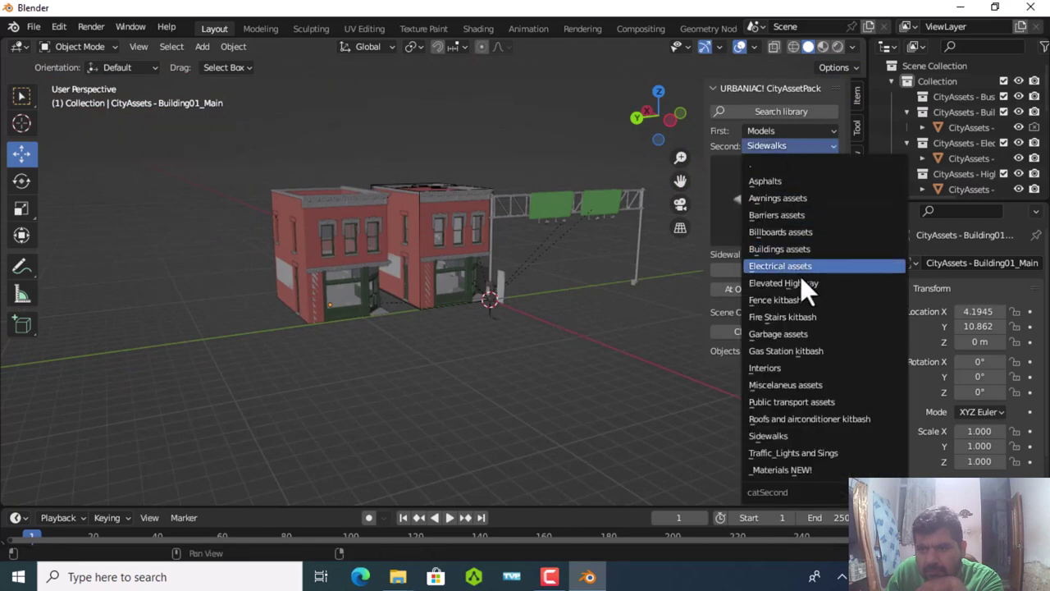
Append Sign busstop from the Traffic_Lights and Sings category at the 3D cursor
left_click(788, 454)
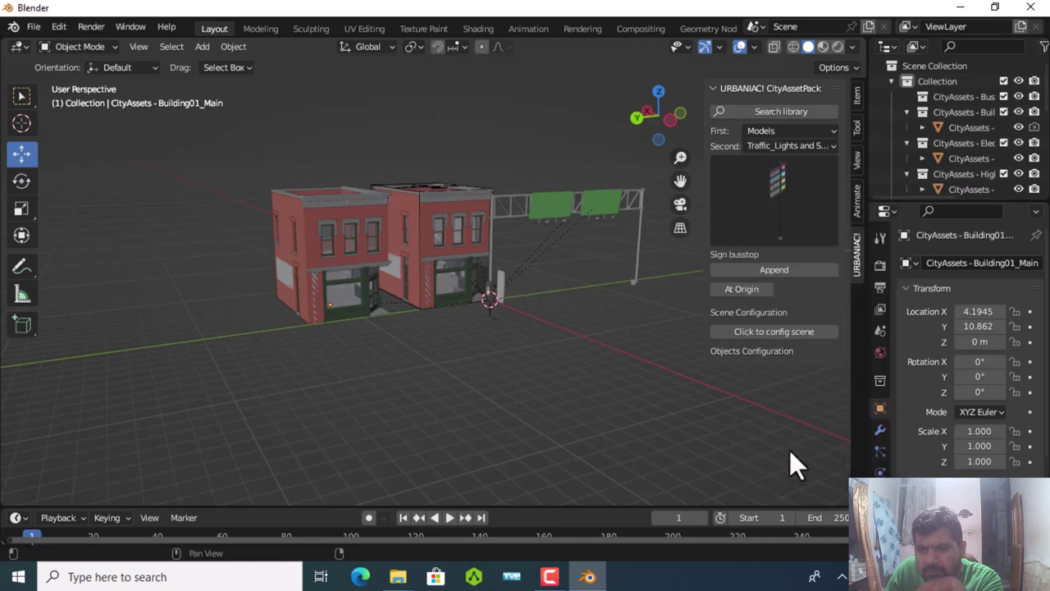
left_click(778, 271)
scroll(572, 317, "up", 4)
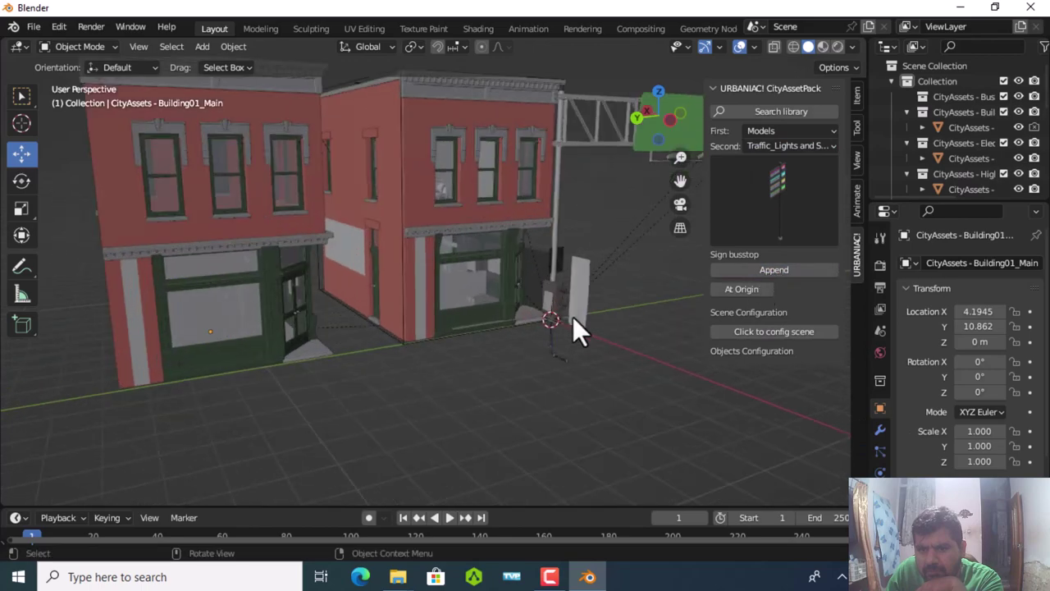
mouse_move(573, 317)
middle_mouse_down()
mouse_move(583, 312)
mouse_move(575, 322)
mouse_move(416, 310)
mouse_move(435, 301)
middle_mouse_up()
Select the bus-stop sign and cycle through its sign panels down to BusStop Sign D
left_click(458, 265)
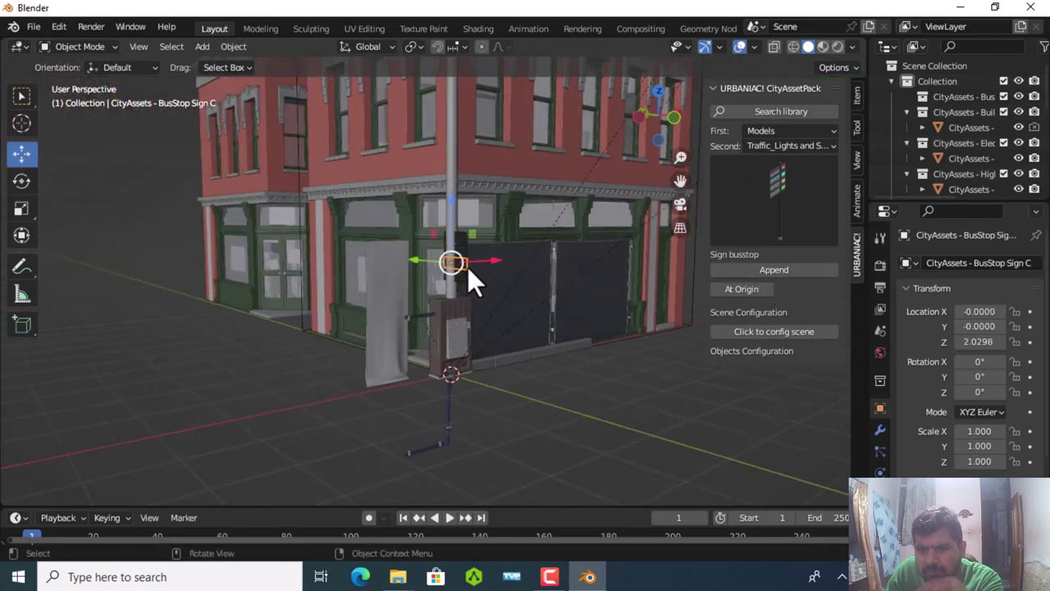
left_click(457, 237)
left_click(464, 255)
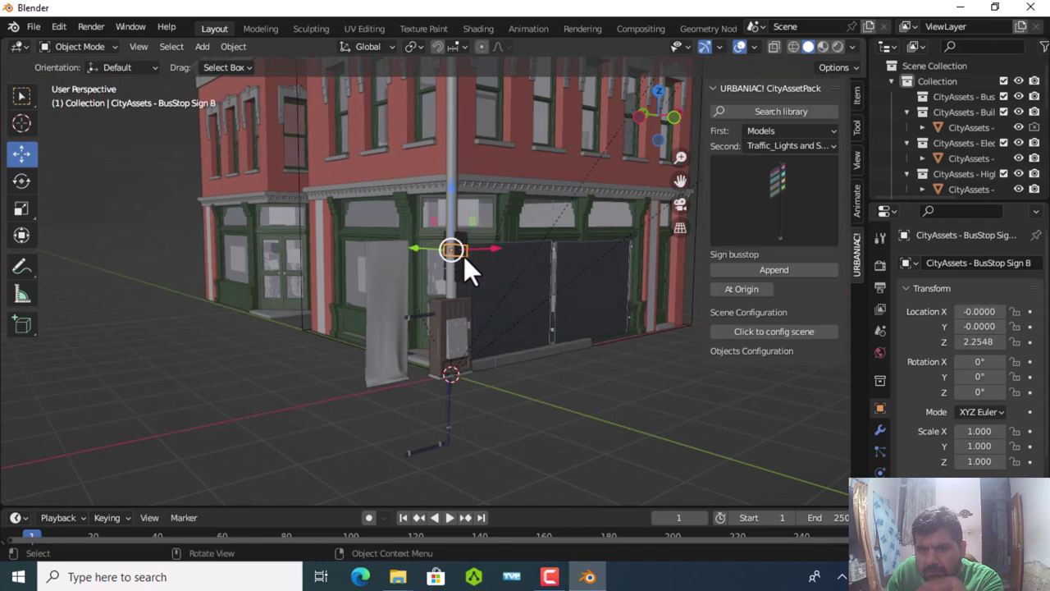
left_click(464, 261)
left_click(463, 275)
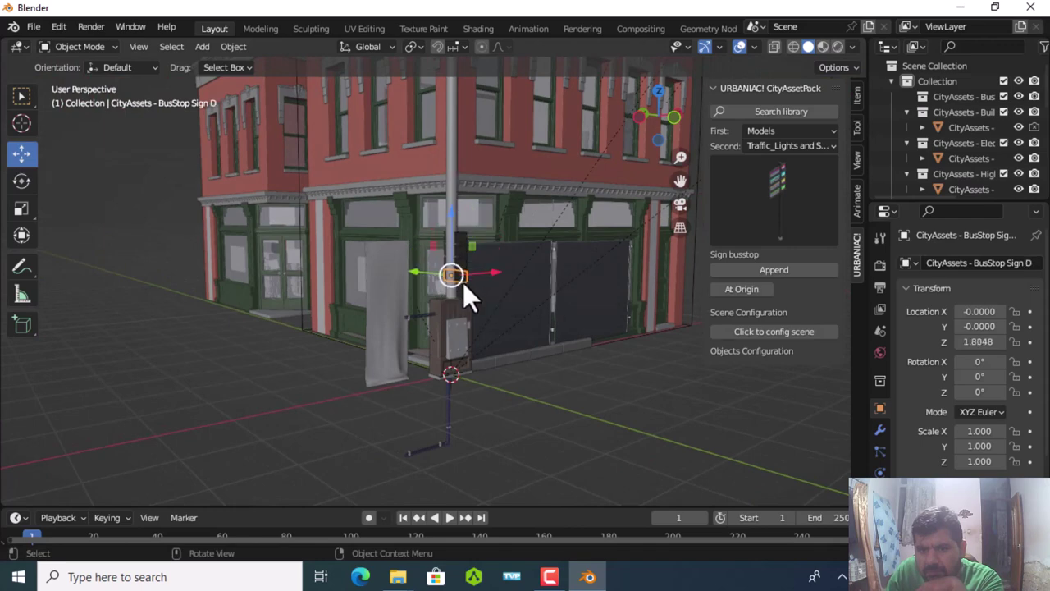
left_click(551, 578)
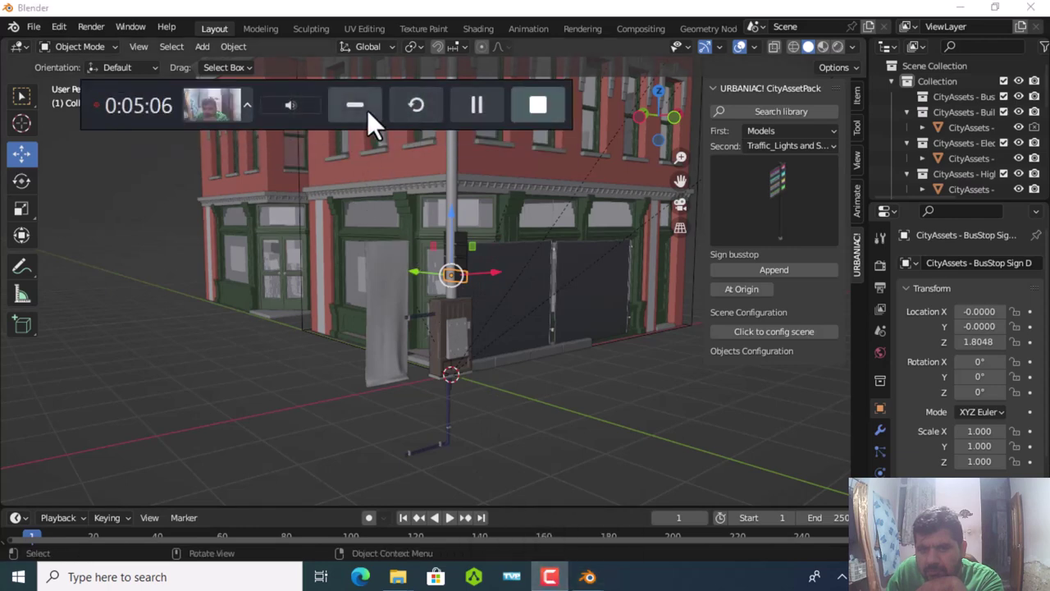